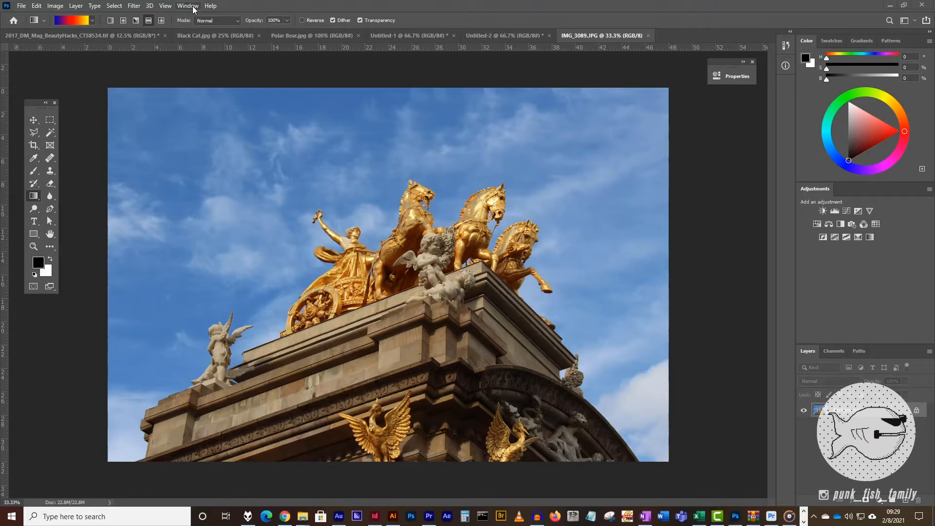
# Show the image's Histogram in Expanded View with the Luminosity channel, placed over the sky
pyautogui.click(189, 6)
pyautogui.click(226, 177)
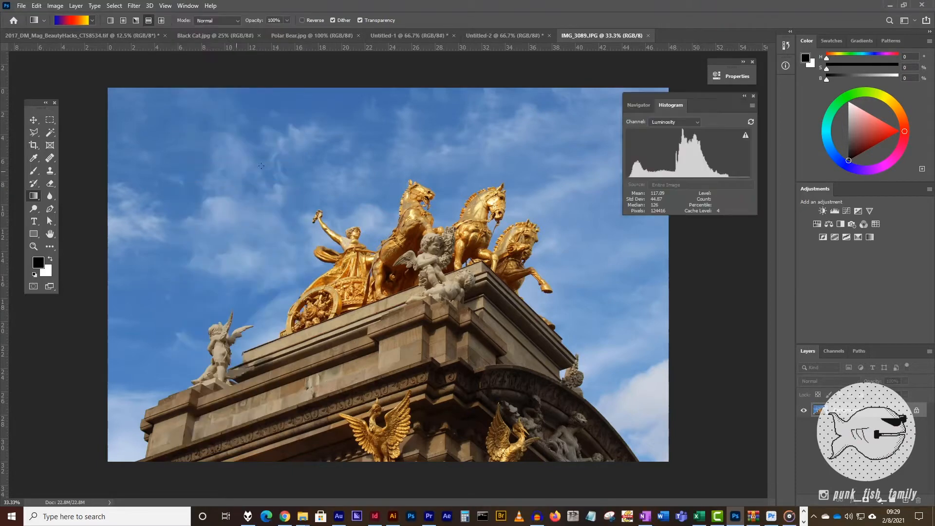
pyautogui.moveTo(674, 95); pyautogui.dragTo(514, 90)
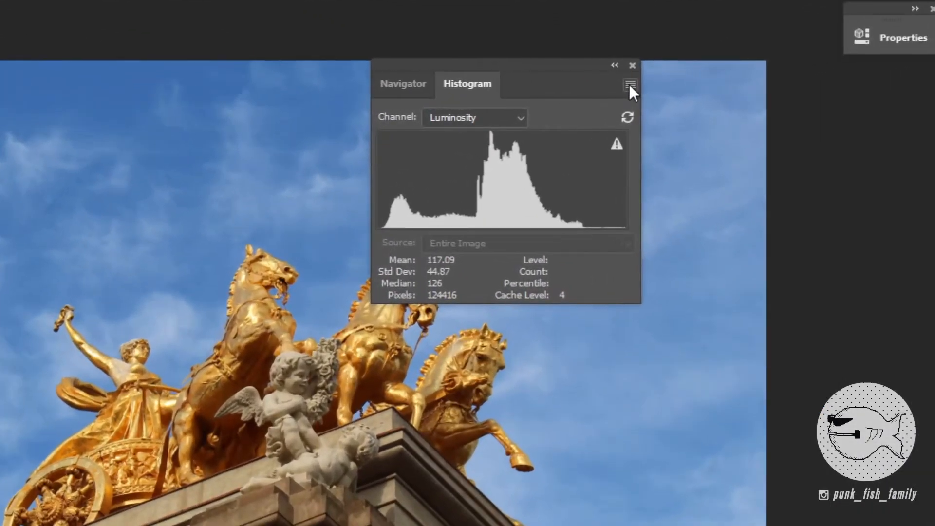
pyautogui.click(601, 100)
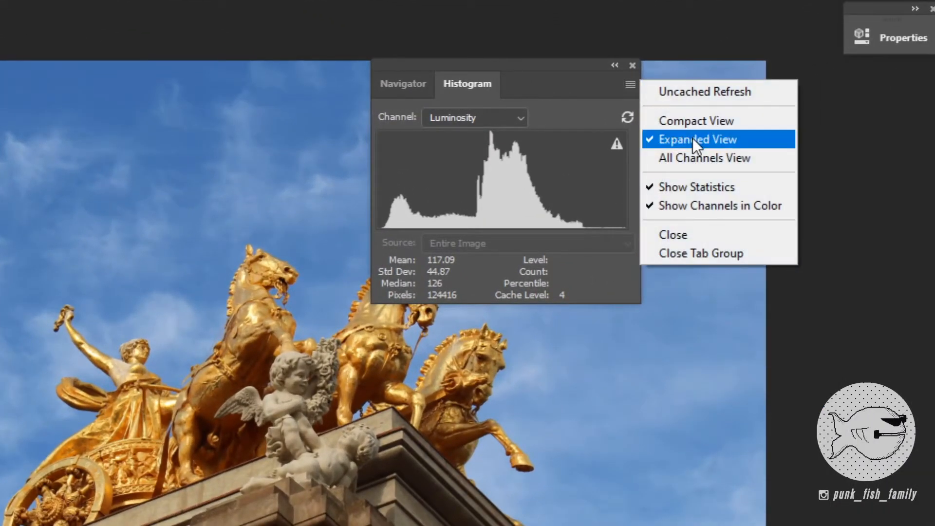
pyautogui.click(571, 68)
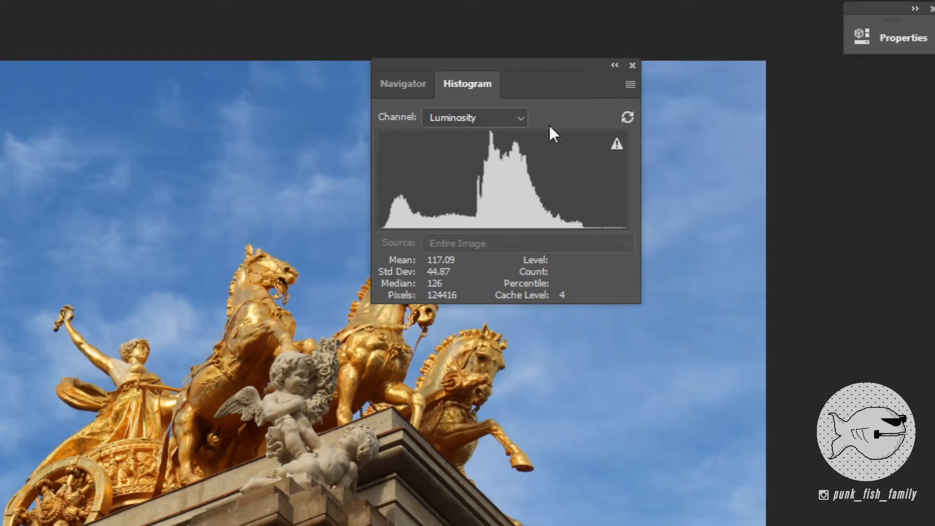
pyautogui.click(477, 116)
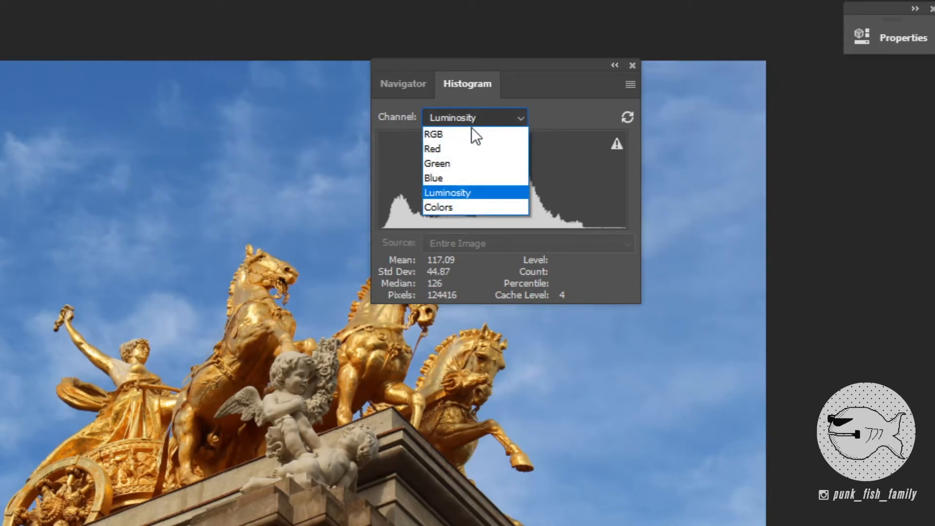
pyautogui.click(452, 192)
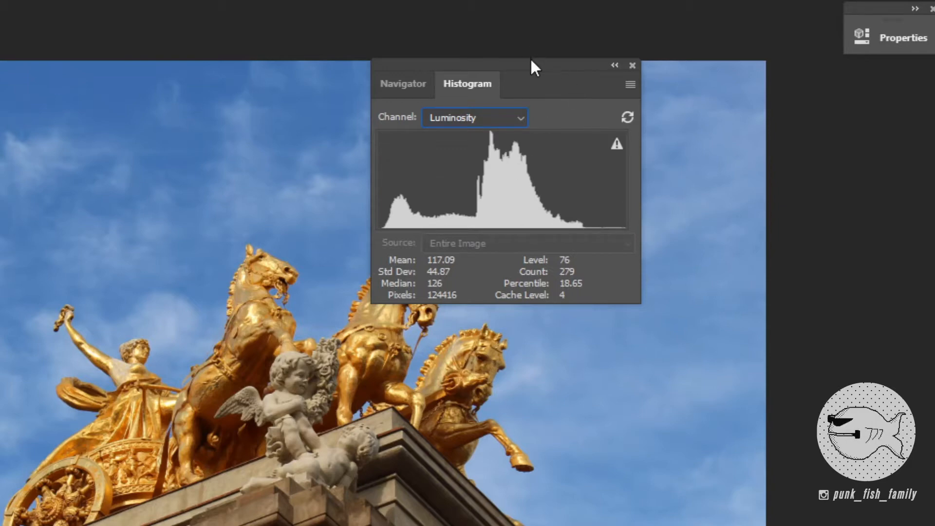
# Move the Histogram panel to the photo's upper-right corner and switch it to All Channels View
pyautogui.moveTo(531, 66); pyautogui.dragTo(654, 71)
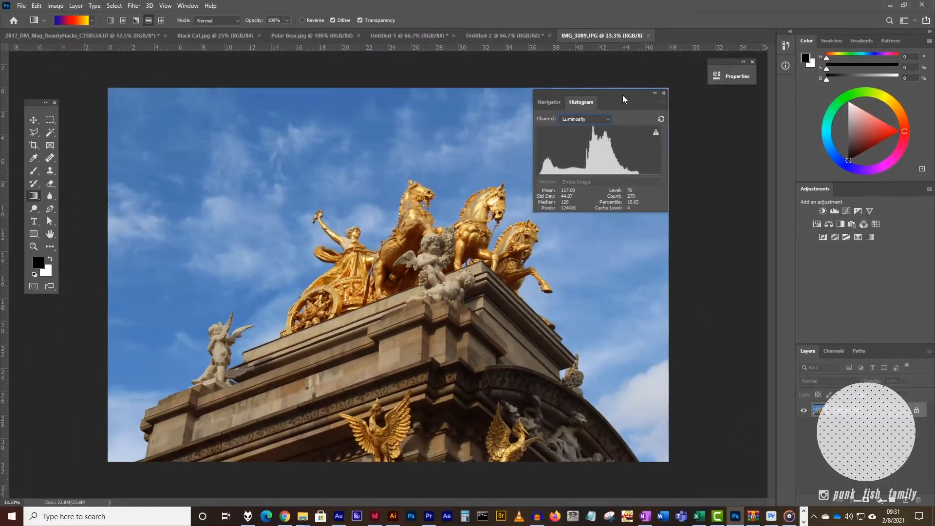
pyautogui.moveTo(628, 74); pyautogui.dragTo(638, 68)
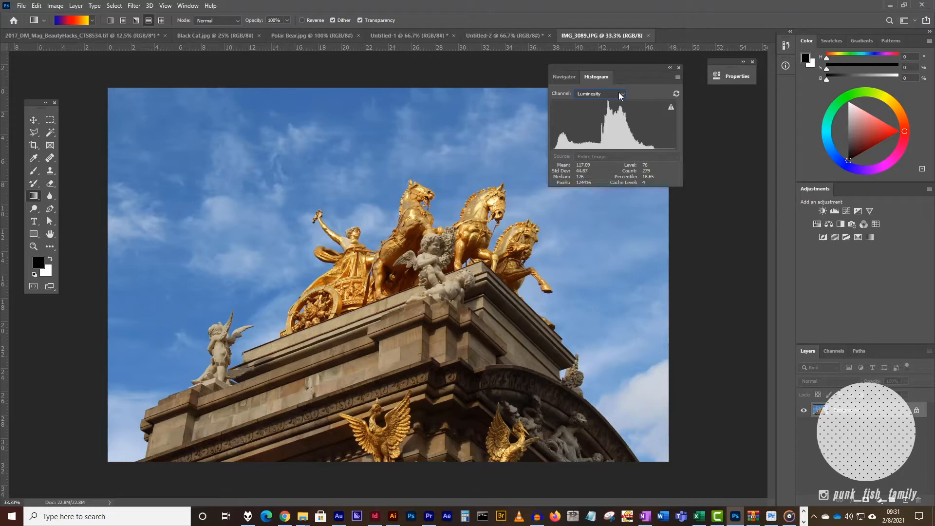
pyautogui.moveTo(631, 68); pyautogui.dragTo(646, 64)
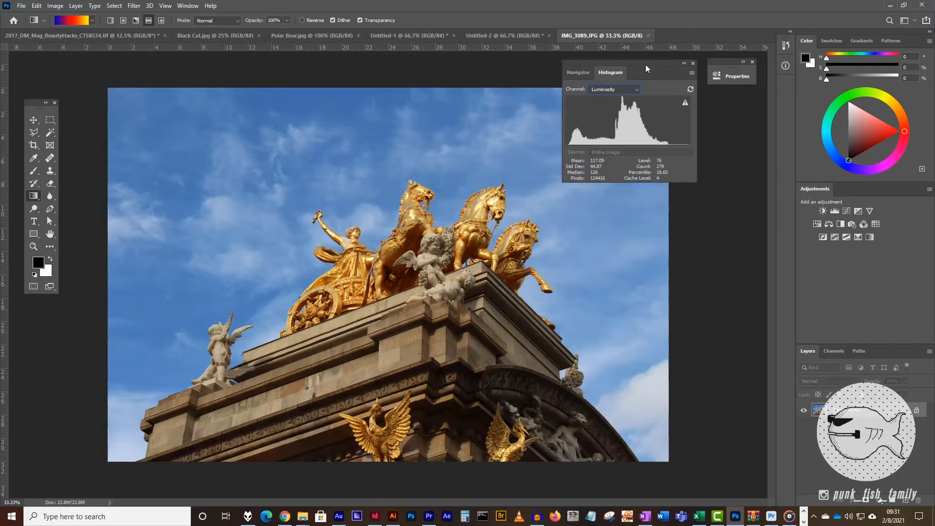
pyautogui.click(692, 73)
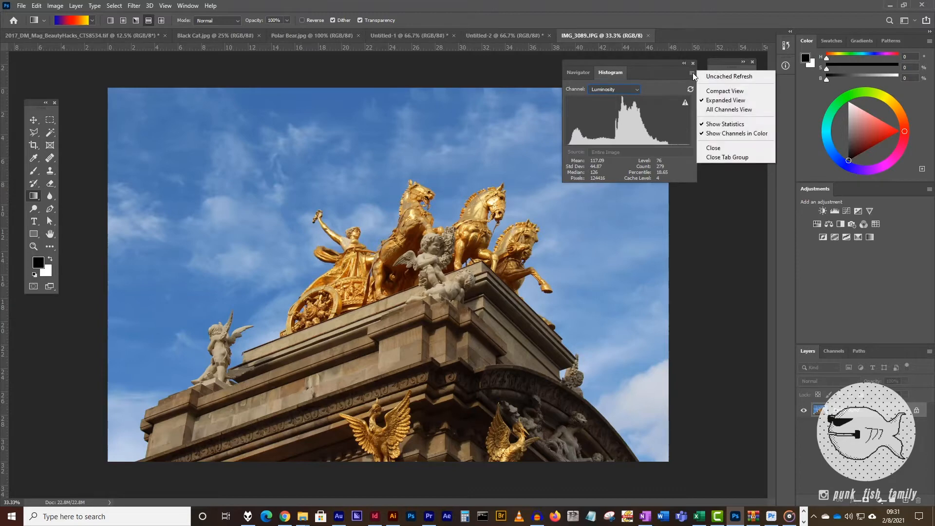
pyautogui.click(716, 112)
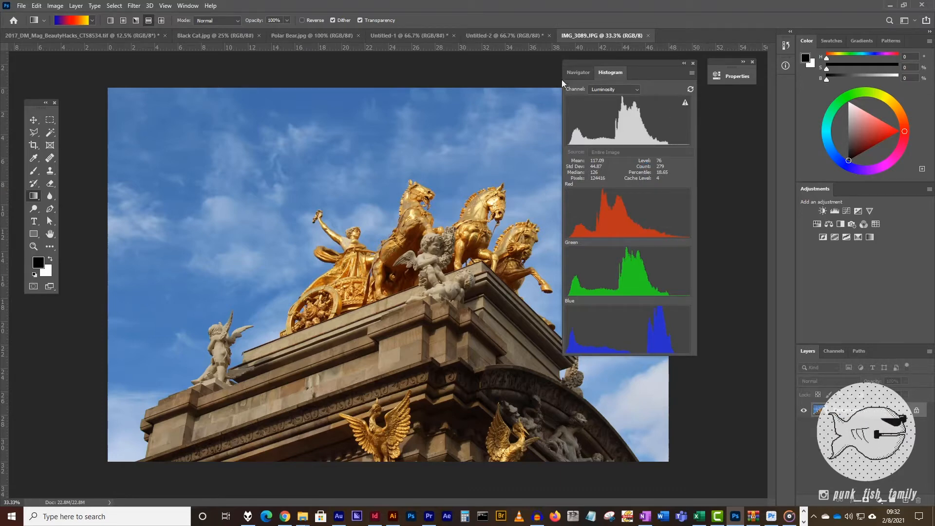
# Examine the histograms of the black-to-white gradient in Untitled-1 and the blue-red-yellow gradient in Untitled-2
pyautogui.click(404, 34)
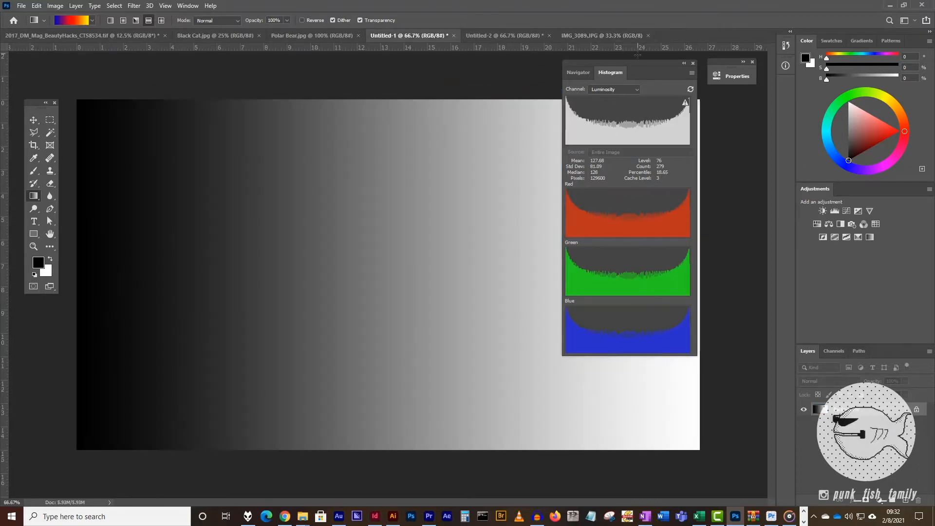
pyautogui.moveTo(638, 64); pyautogui.dragTo(732, 106)
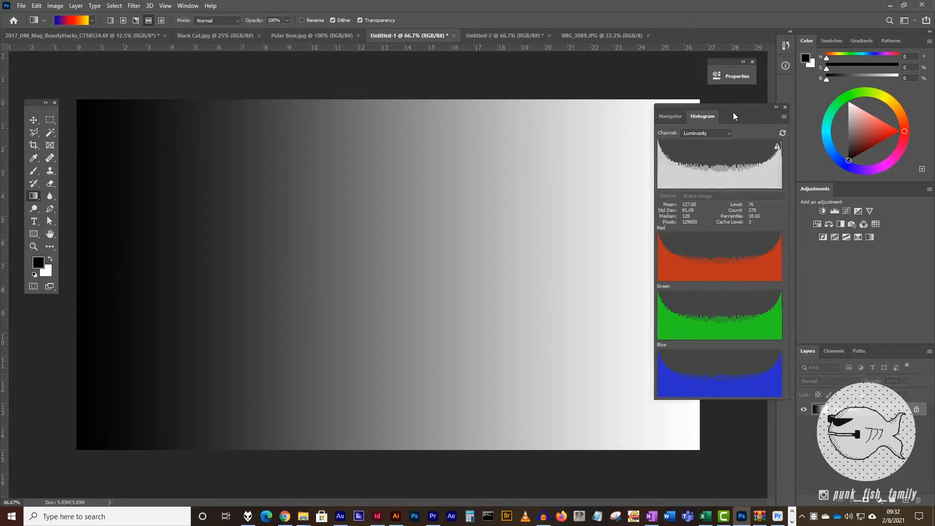
pyautogui.moveTo(751, 118); pyautogui.dragTo(601, 149)
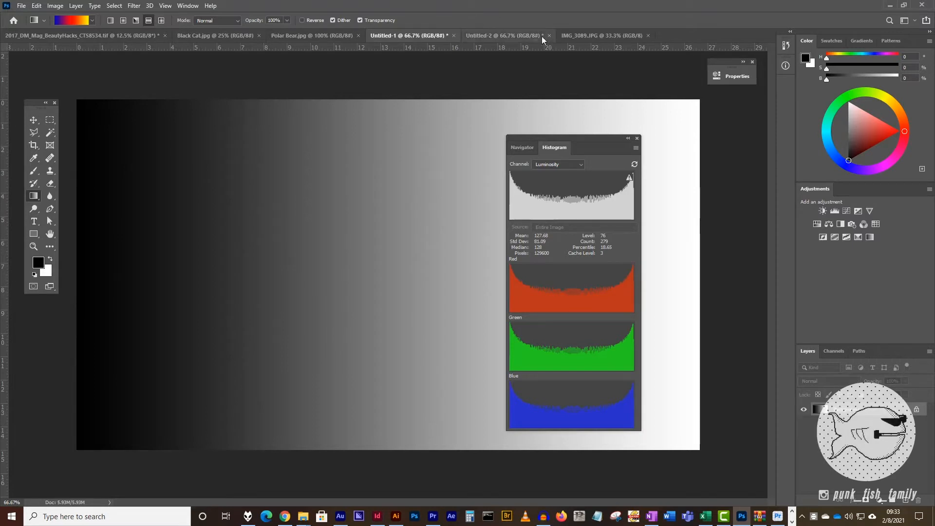
pyautogui.click(502, 35)
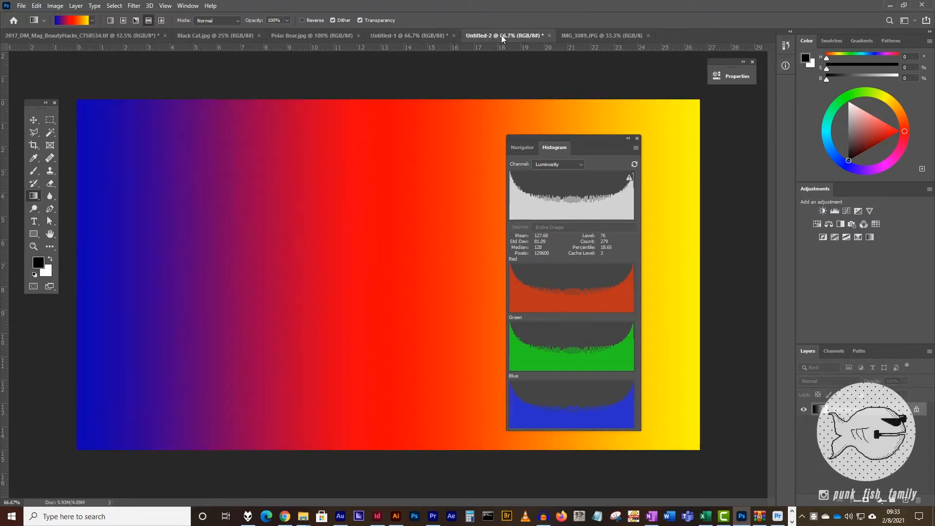
pyautogui.moveTo(580, 139); pyautogui.dragTo(458, 88)
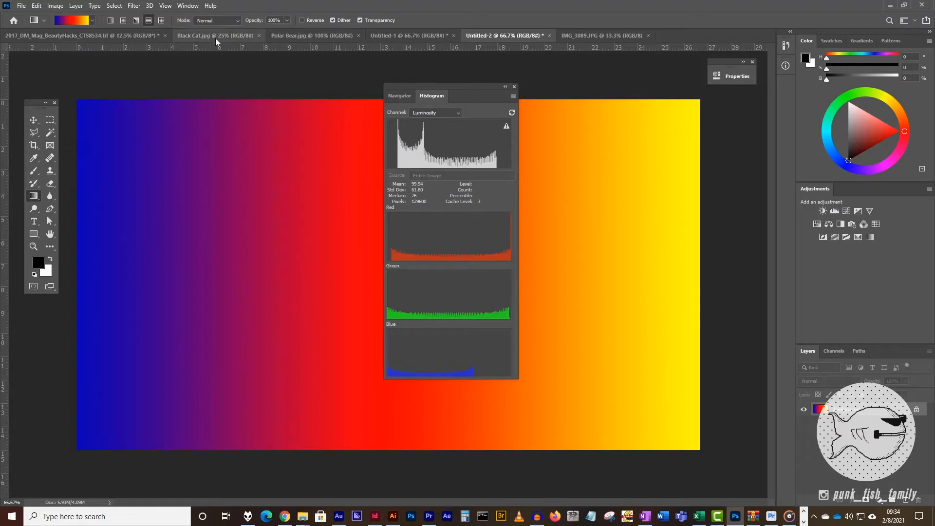
# Compare the tonal distribution in the histograms of Polar Bear.jpg and Black Cat.jpg
pyautogui.click(288, 38)
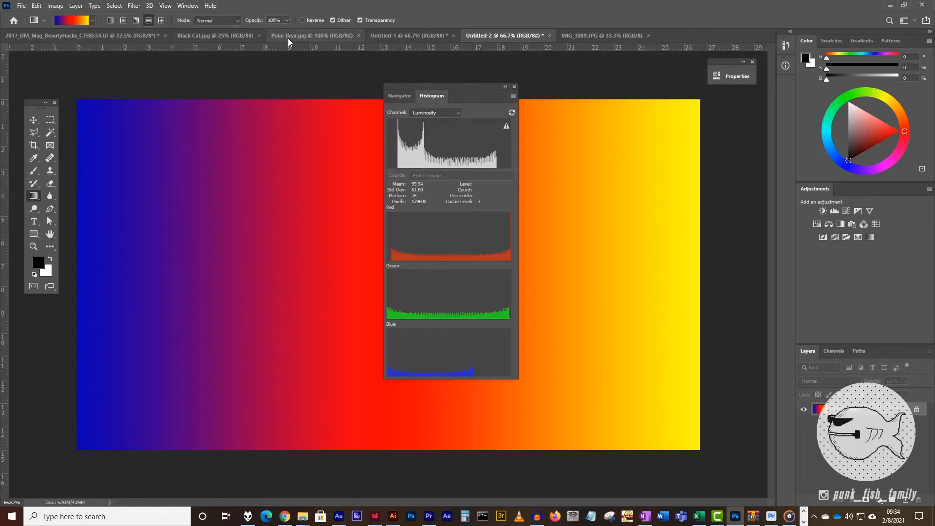
pyautogui.moveTo(469, 86); pyautogui.dragTo(657, 99)
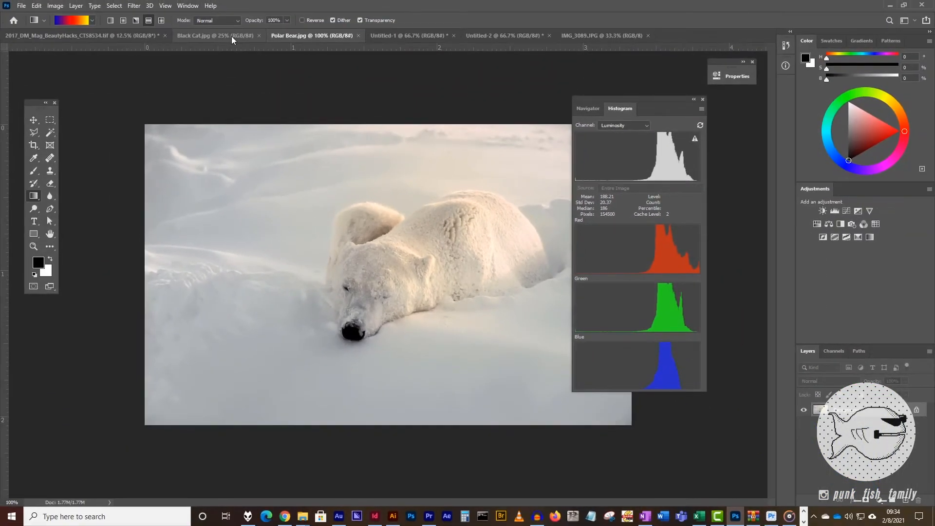
pyautogui.click(230, 36)
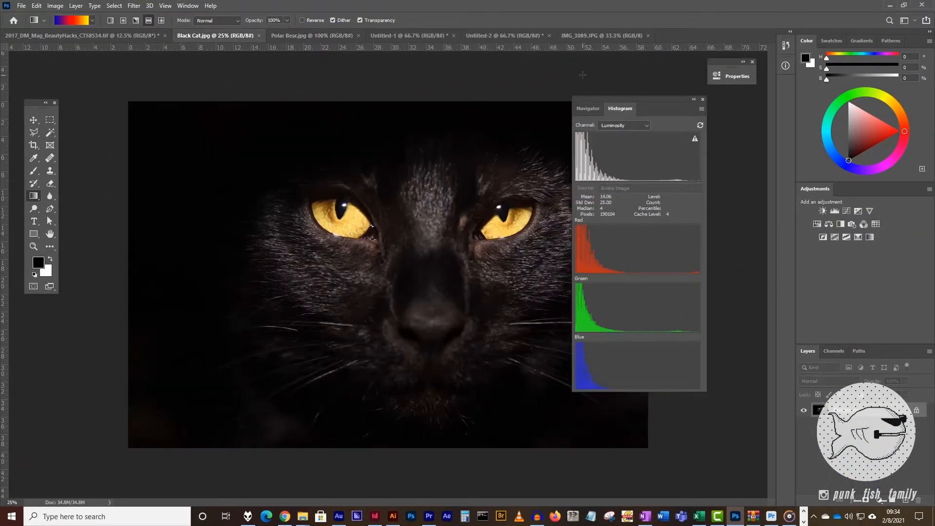
pyautogui.moveTo(643, 101); pyautogui.dragTo(692, 105)
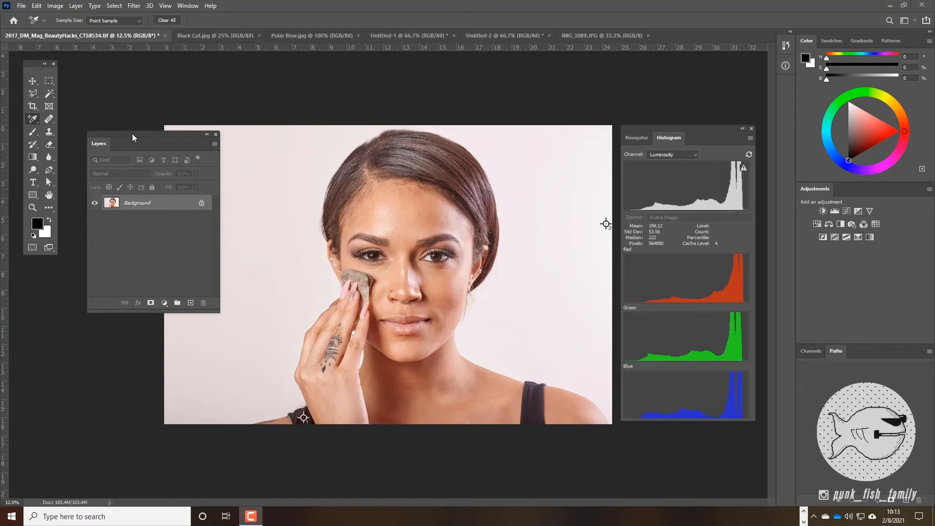
# Add a Levels adjustment layer above the Background of the beauty portrait and arrange the floating panels around the face
pyautogui.moveTo(133, 134); pyautogui.dragTo(136, 134)
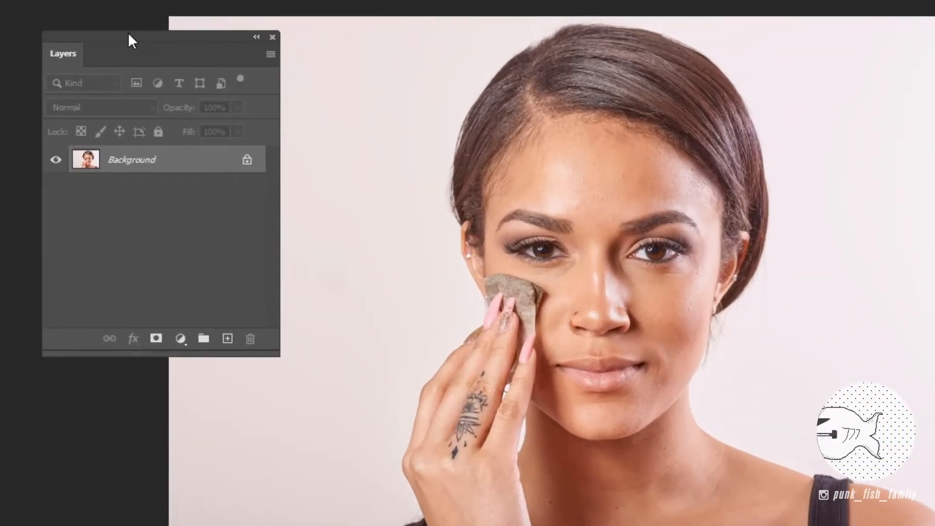
pyautogui.click(180, 339)
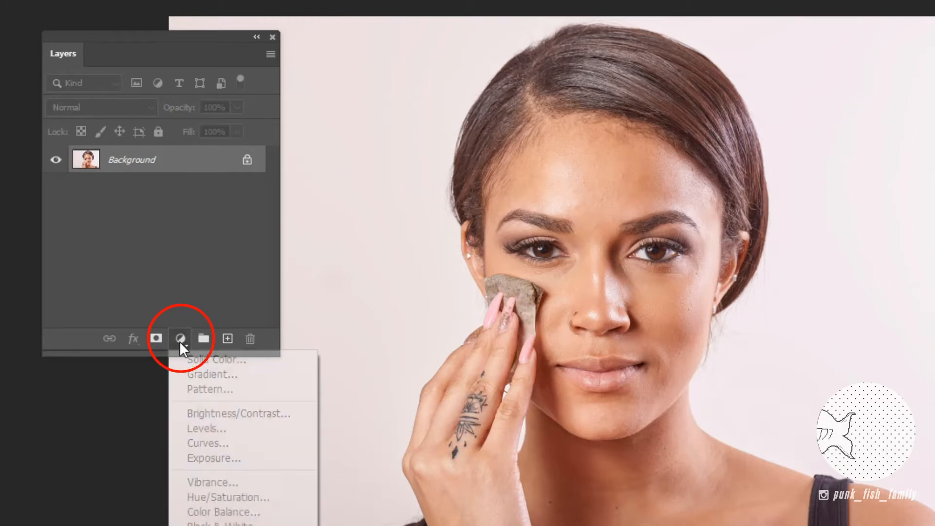
pyautogui.click(202, 428)
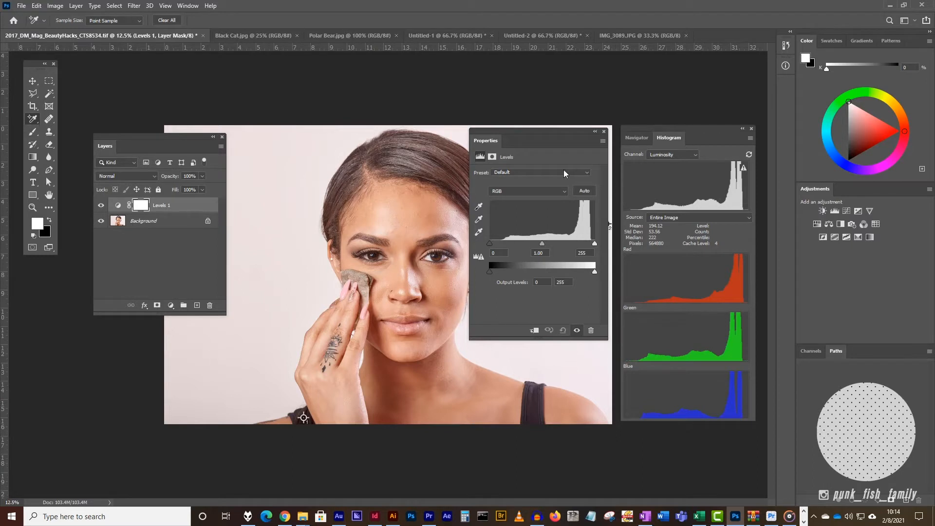
pyautogui.moveTo(163, 135); pyautogui.dragTo(153, 134)
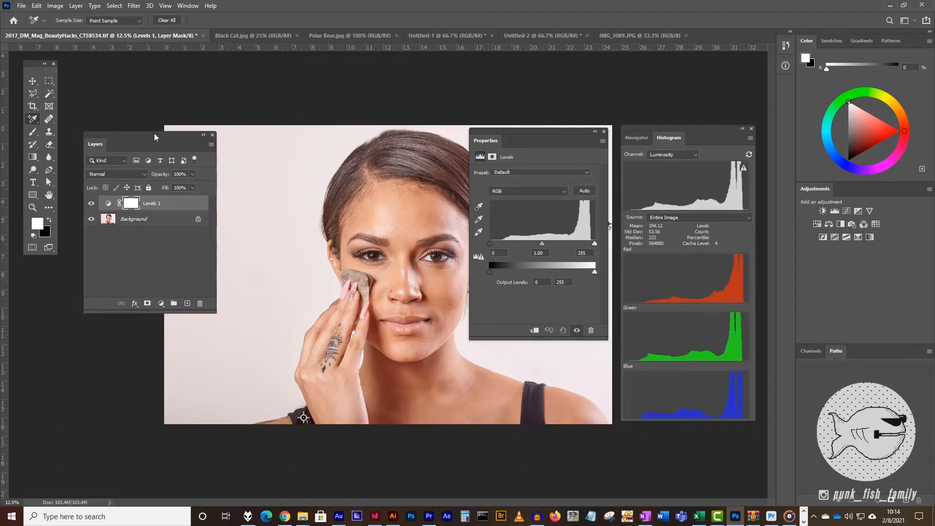
pyautogui.moveTo(495, 134); pyautogui.dragTo(487, 134)
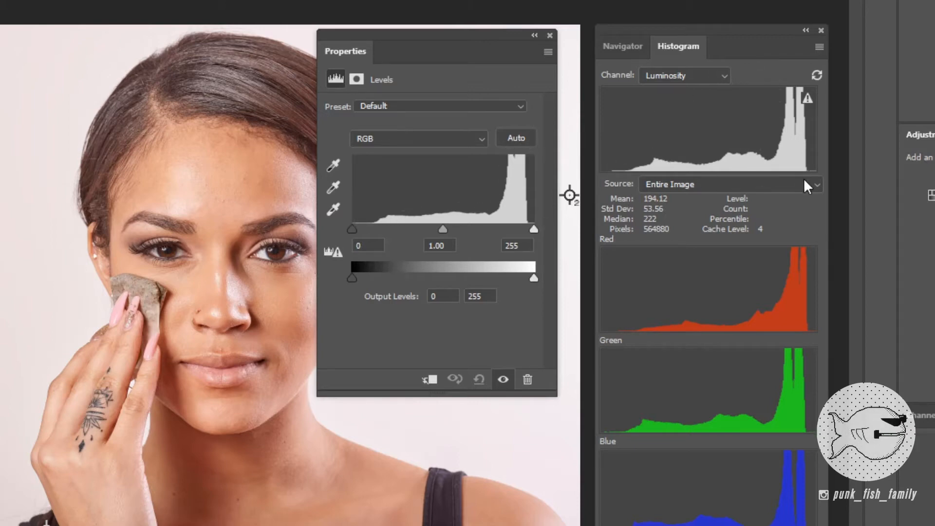
# Try a black input level of 28 on the portrait's Levels adjustment and restore it to 0
pyautogui.click(352, 227)
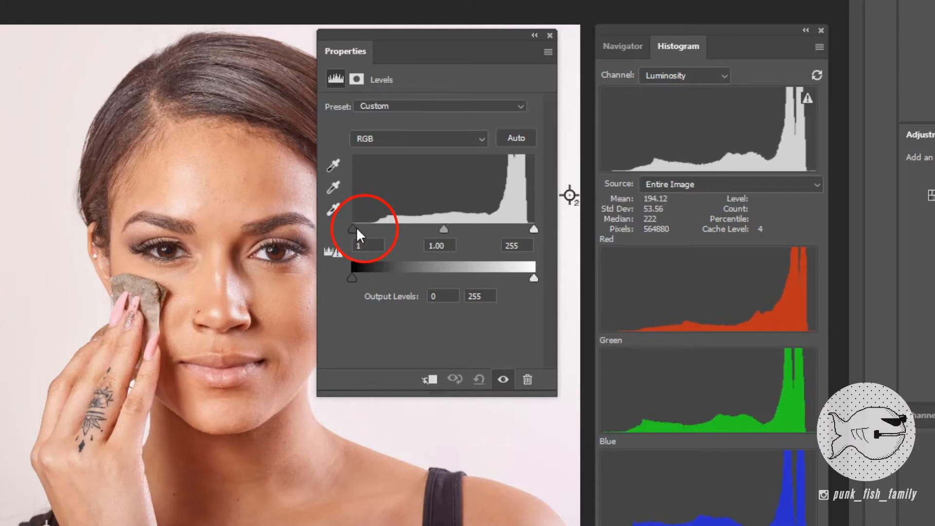
pyautogui.moveTo(355, 227); pyautogui.dragTo(372, 230)
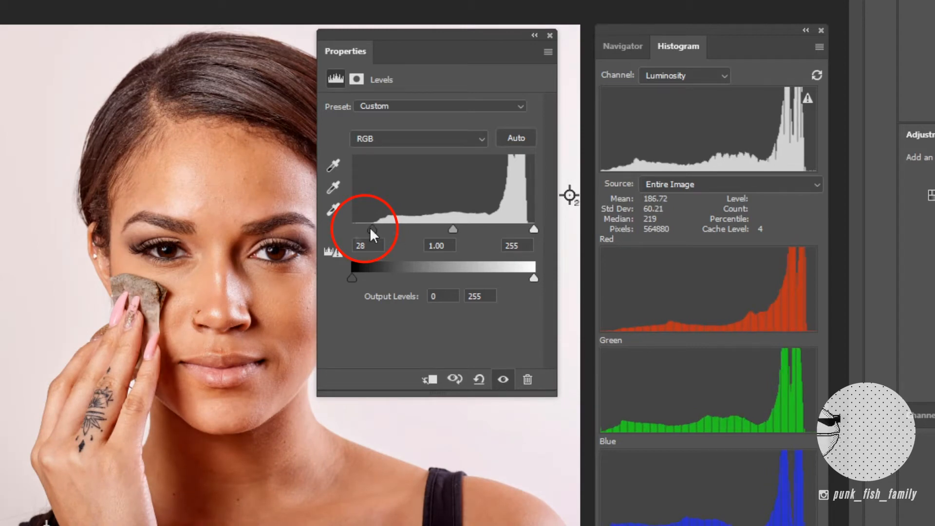
pyautogui.moveTo(367, 229); pyautogui.dragTo(346, 229)
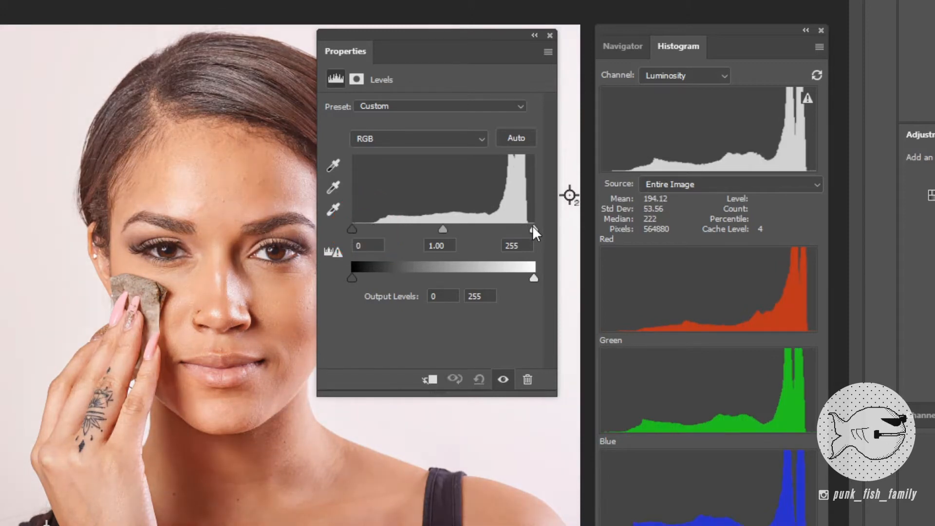
pyautogui.moveTo(532, 226); pyautogui.dragTo(535, 228)
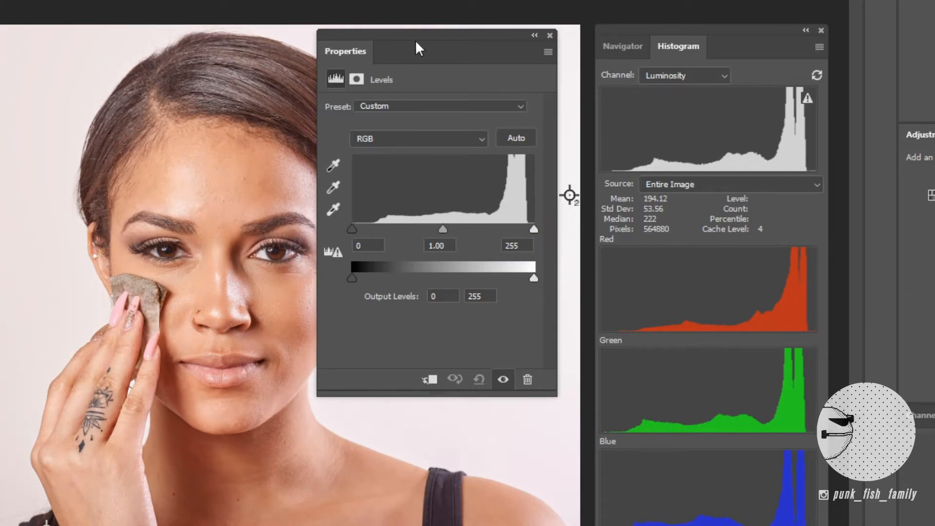
# Move the Levels panel off the face, test raising the black input level to 30, and return it to 0
pyautogui.moveTo(421, 31); pyautogui.dragTo(437, 30)
pyautogui.moveTo(439, 37); pyautogui.dragTo(440, 36)
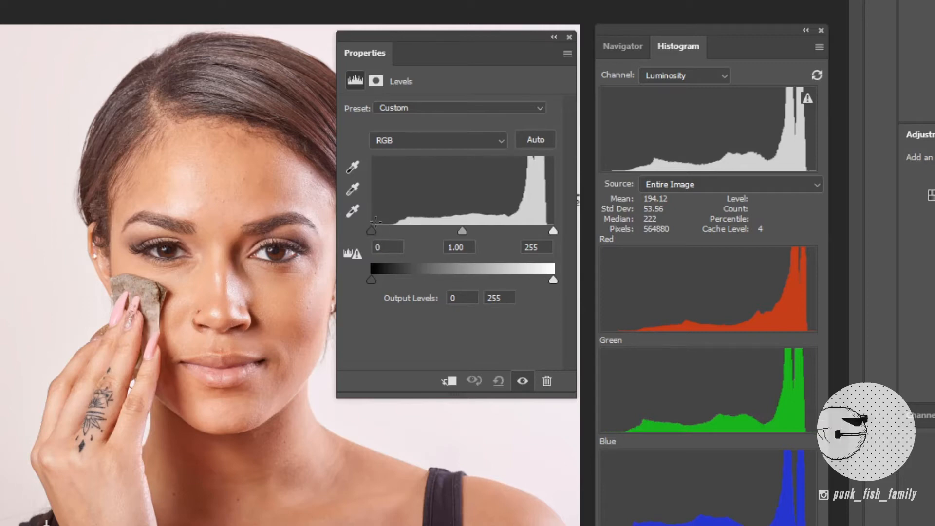
pyautogui.moveTo(371, 231); pyautogui.dragTo(392, 228)
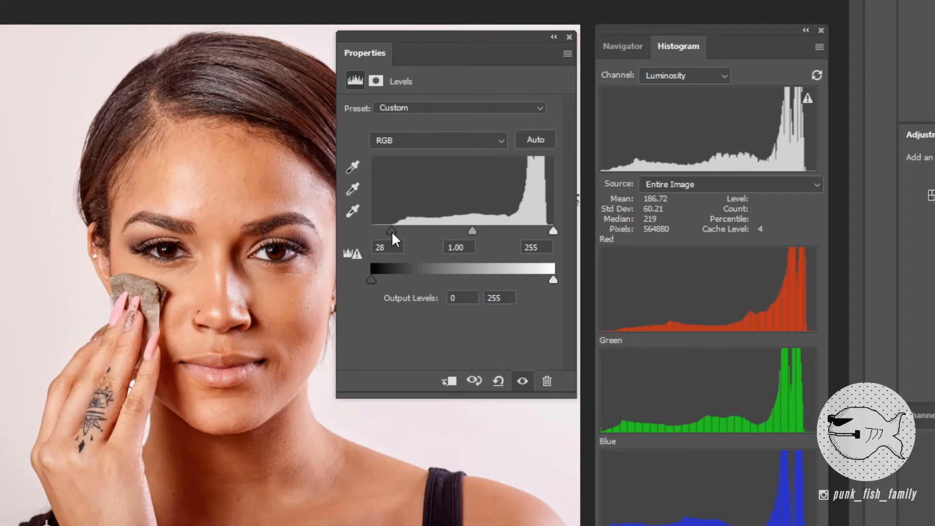
pyautogui.moveTo(392, 232)
pyautogui.mouseDown()
pyautogui.moveTo(369, 227)
pyautogui.moveTo(392, 230)
pyautogui.mouseUp()
pyautogui.moveTo(745, 146)
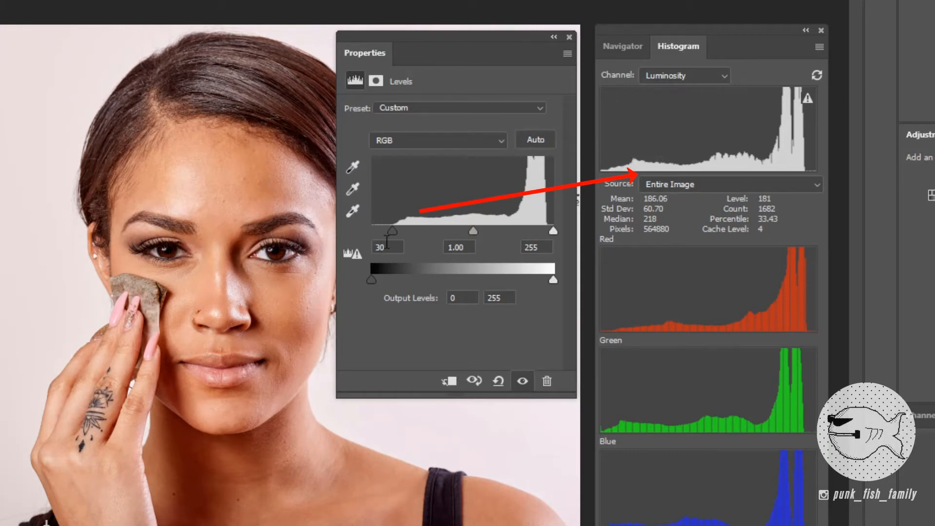
pyautogui.moveTo(392, 230); pyautogui.dragTo(370, 231)
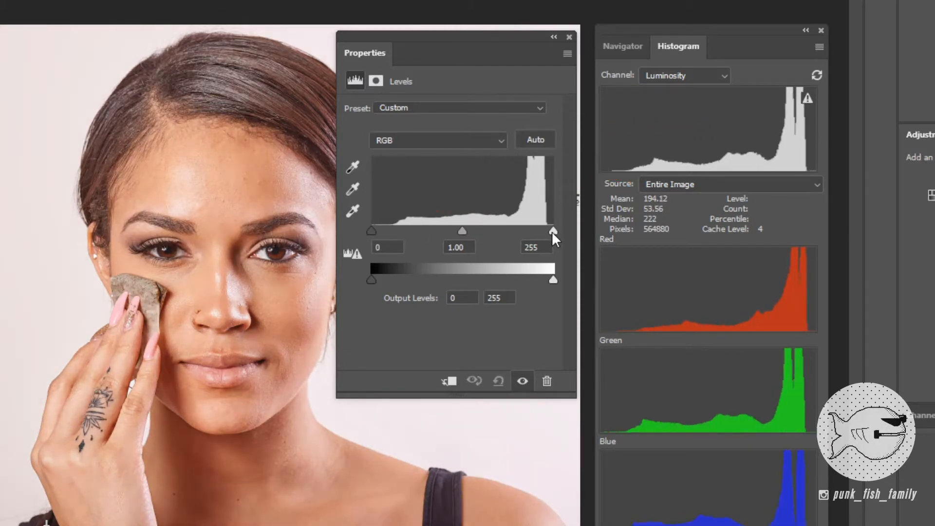
# Lower the white input level of the portrait's Levels adjustment to 246
pyautogui.moveTo(552, 232); pyautogui.dragTo(547, 232)
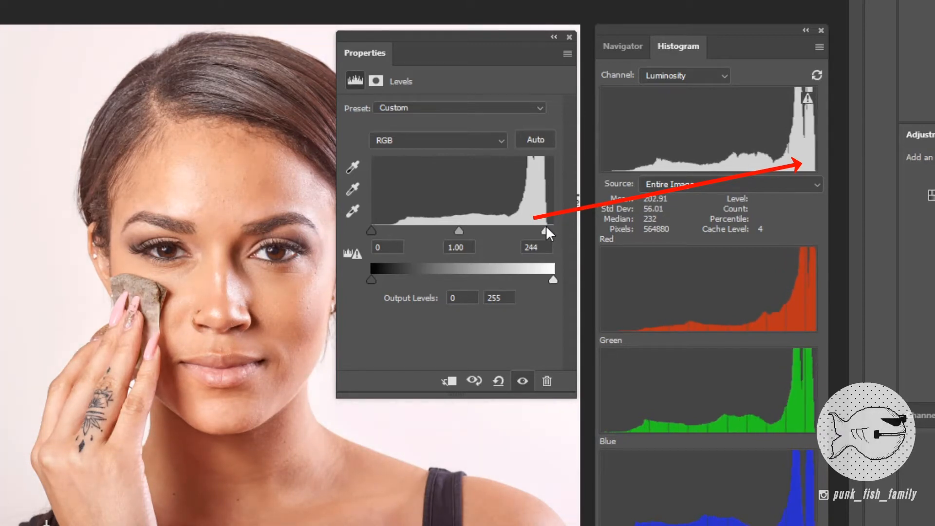
pyautogui.moveTo(546, 228); pyautogui.dragTo(548, 231)
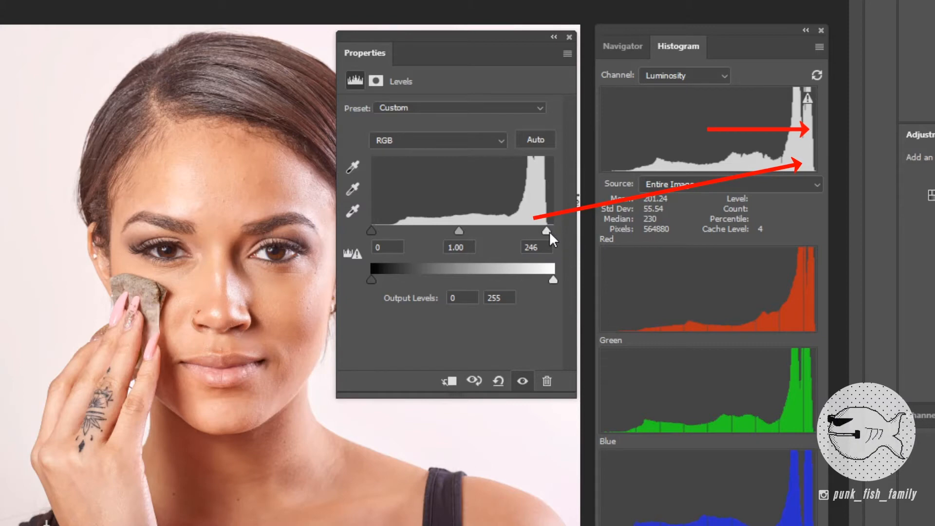
# Try a black input level of 28 on the Levels adjustment, and restore the black and white input levels to 0 and 255
pyautogui.moveTo(371, 231); pyautogui.dragTo(393, 229)
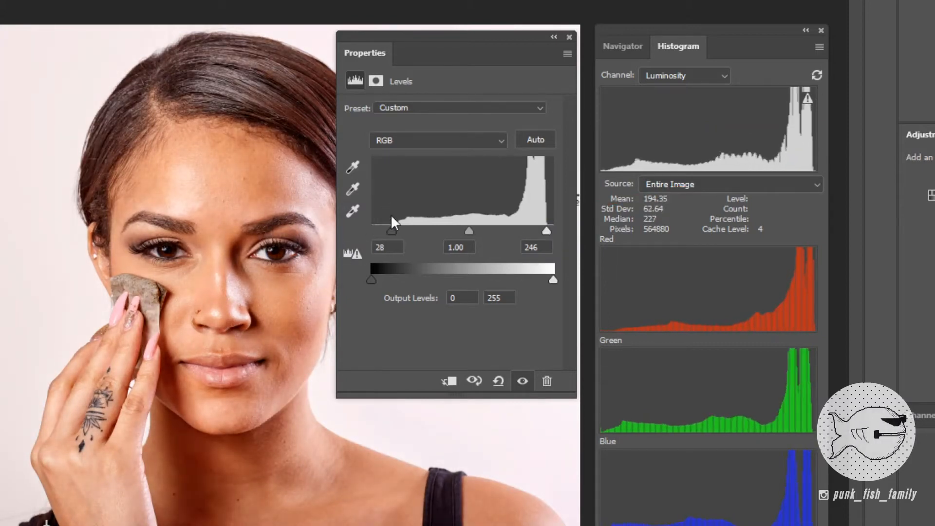
pyautogui.moveTo(408, 30); pyautogui.dragTo(402, 65)
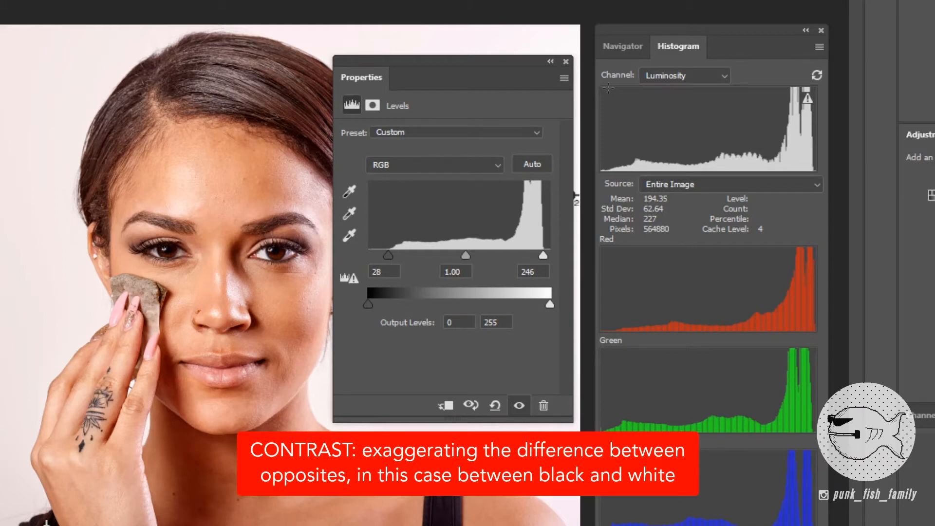
pyautogui.moveTo(392, 256); pyautogui.dragTo(368, 256)
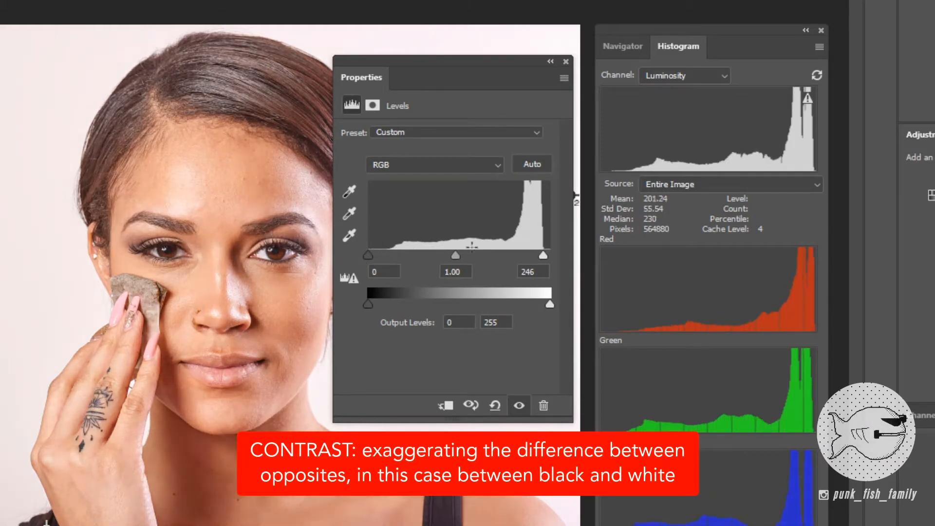
pyautogui.moveTo(543, 256); pyautogui.dragTo(555, 251)
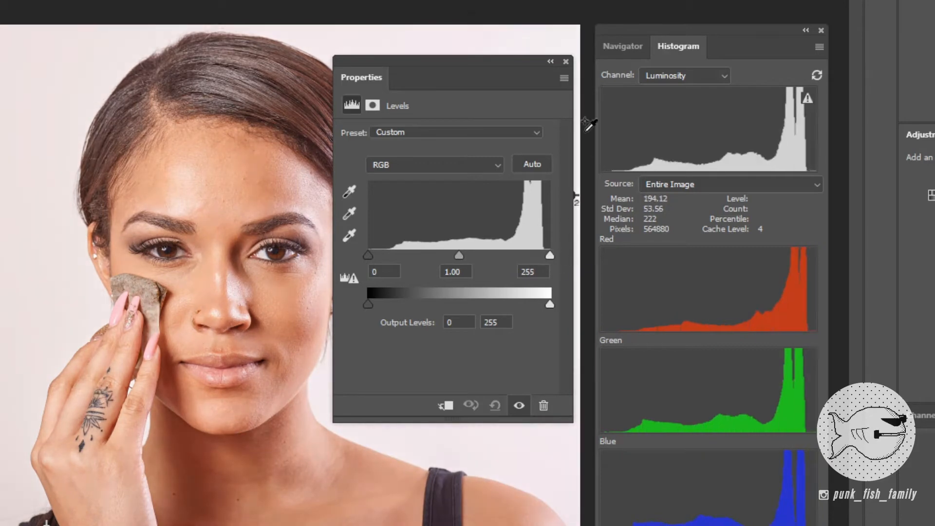
pyautogui.moveTo(448, 63); pyautogui.dragTo(451, 40)
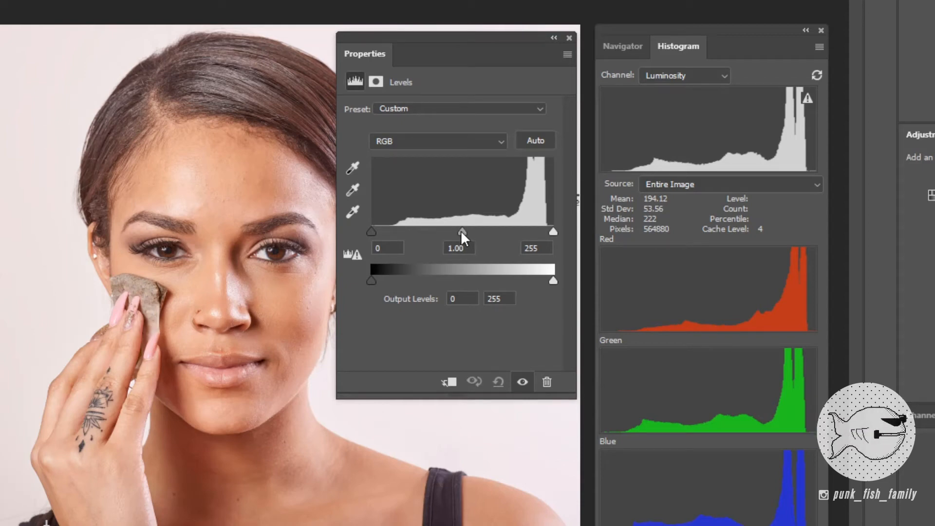
# Test midtone input levels of 0.38 and 1.70 on the composite channel, comparing their histograms, and restore the midtones to 1.00
pyautogui.moveTo(461, 233); pyautogui.dragTo(509, 233)
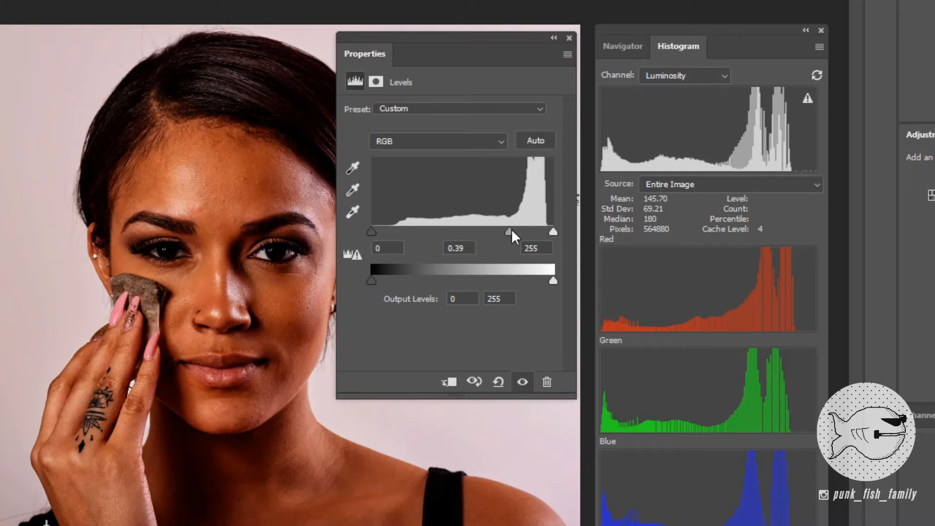
pyautogui.moveTo(511, 232)
pyautogui.mouseDown()
pyautogui.moveTo(472, 233)
pyautogui.moveTo(510, 231)
pyautogui.mouseUp()
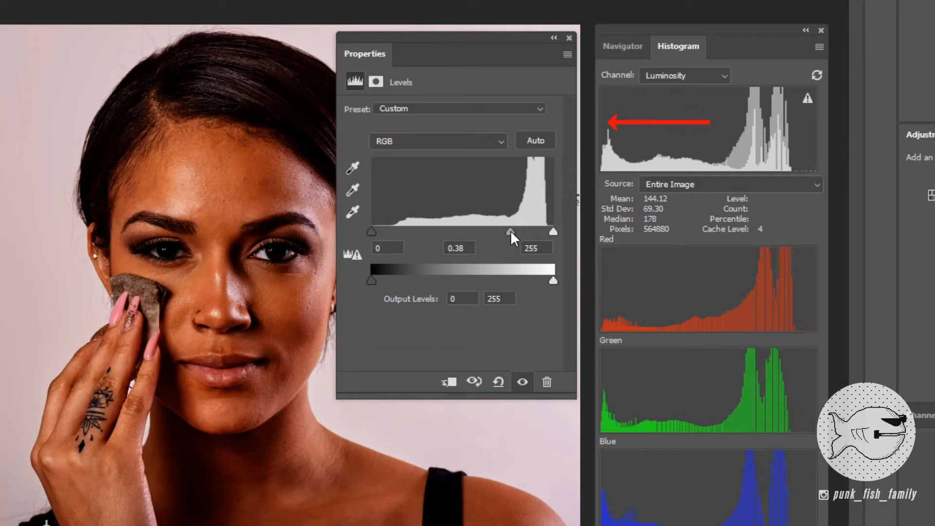
pyautogui.moveTo(510, 229); pyautogui.dragTo(427, 229)
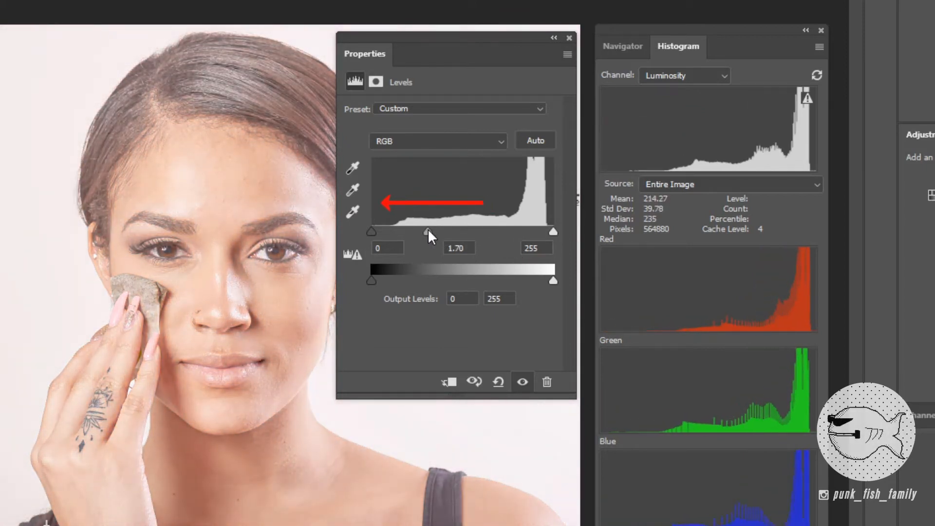
pyautogui.moveTo(723, 143)
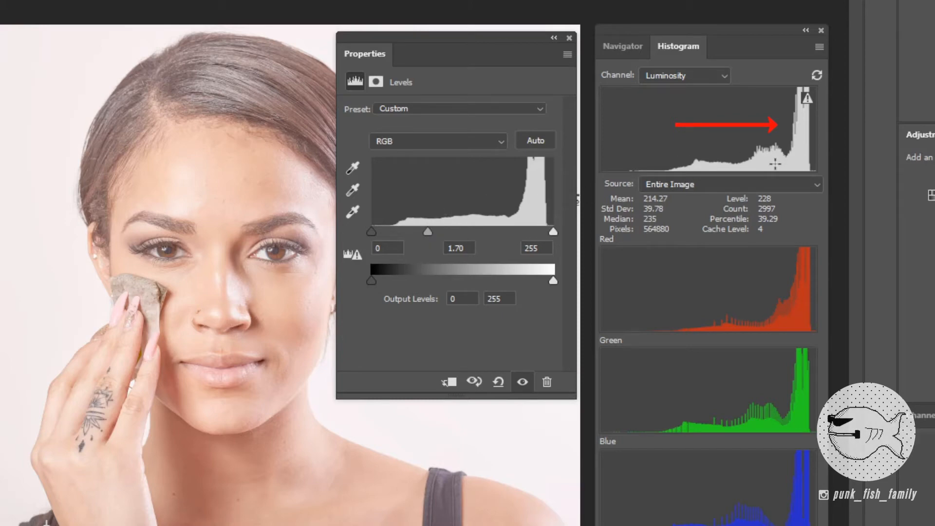
pyautogui.moveTo(432, 233); pyautogui.dragTo(463, 234)
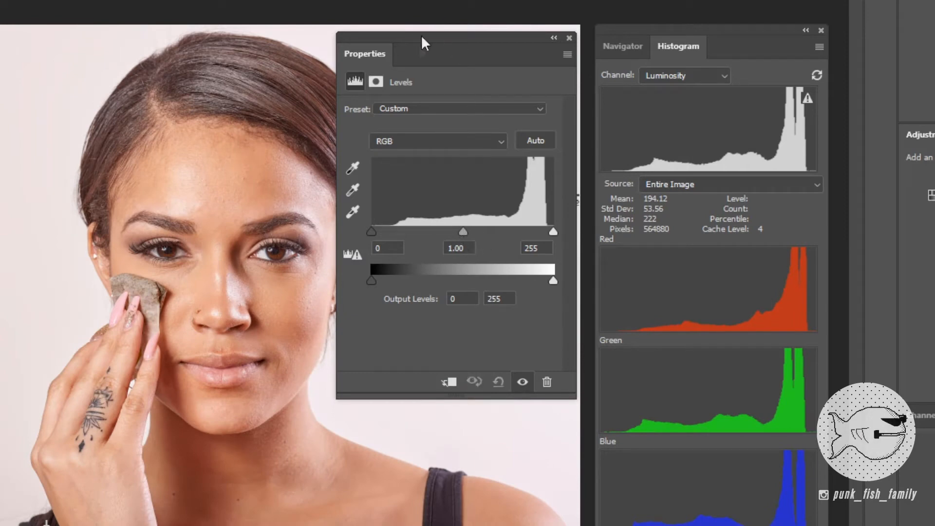
pyautogui.moveTo(422, 35)
pyautogui.mouseDown()
pyautogui.moveTo(422, 26)
pyautogui.moveTo(425, 37)
pyautogui.mouseUp()
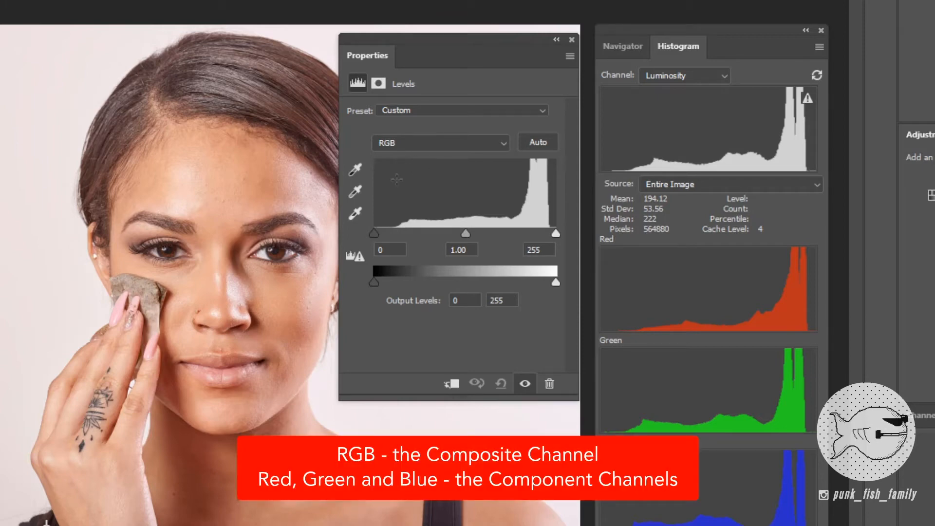
# Switch the Levels adjustment to the Red channel and test its black and white input levels, returning them to 0 and 255
pyautogui.click(503, 144)
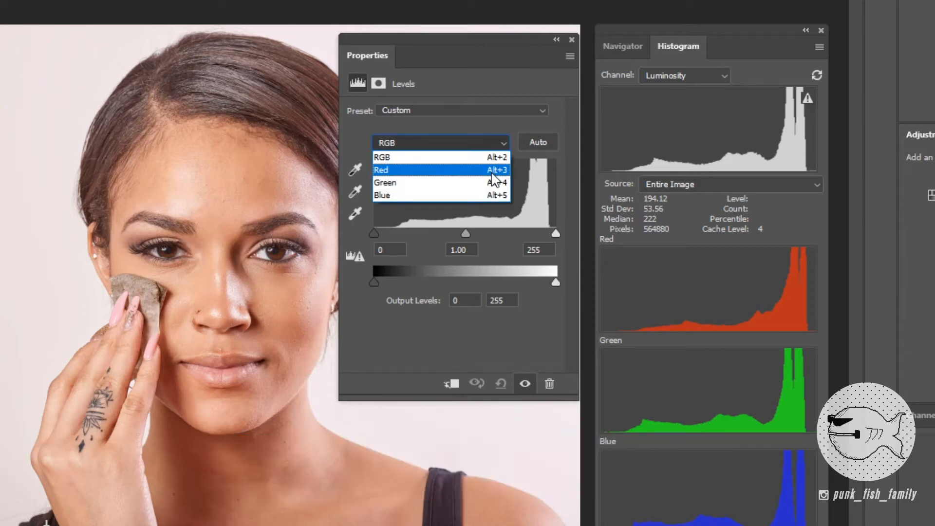
pyautogui.click(492, 171)
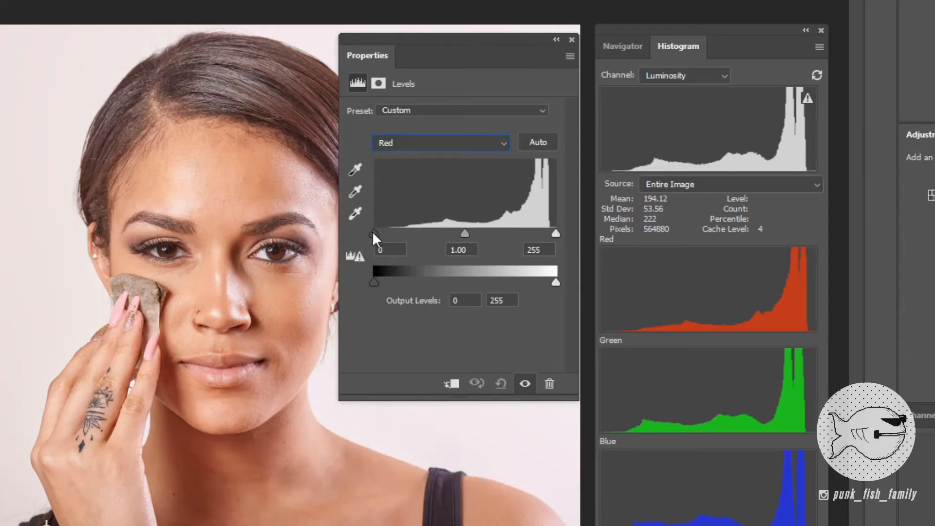
pyautogui.moveTo(373, 232)
pyautogui.mouseDown()
pyautogui.moveTo(409, 233)
pyautogui.moveTo(371, 226)
pyautogui.mouseUp()
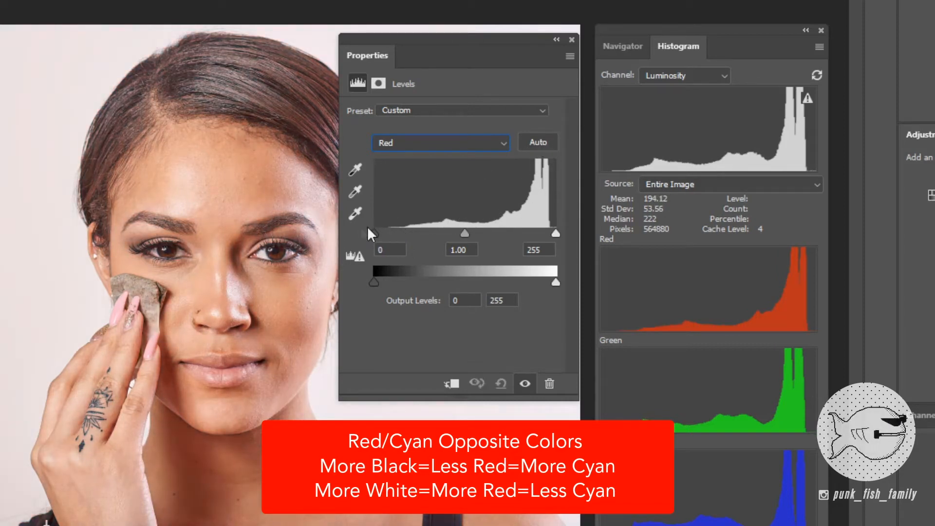
pyautogui.moveTo(417, 38); pyautogui.dragTo(473, 40)
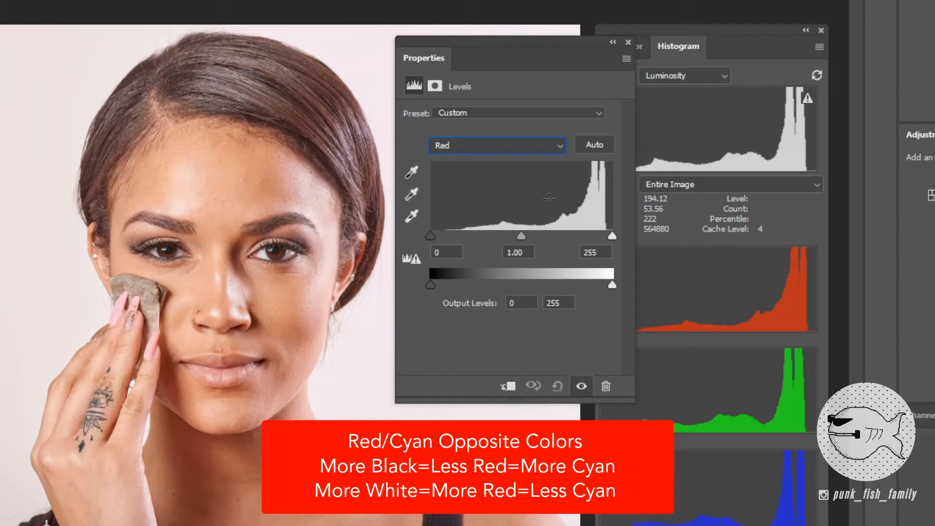
pyautogui.moveTo(559, 45); pyautogui.dragTo(493, 35)
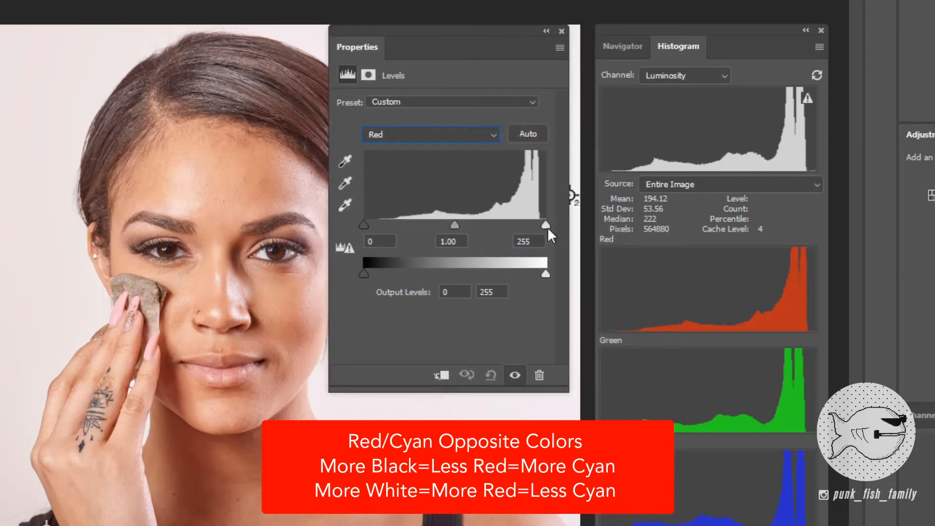
pyautogui.moveTo(546, 225)
pyautogui.mouseDown()
pyautogui.moveTo(499, 226)
pyautogui.moveTo(545, 225)
pyautogui.mouseUp()
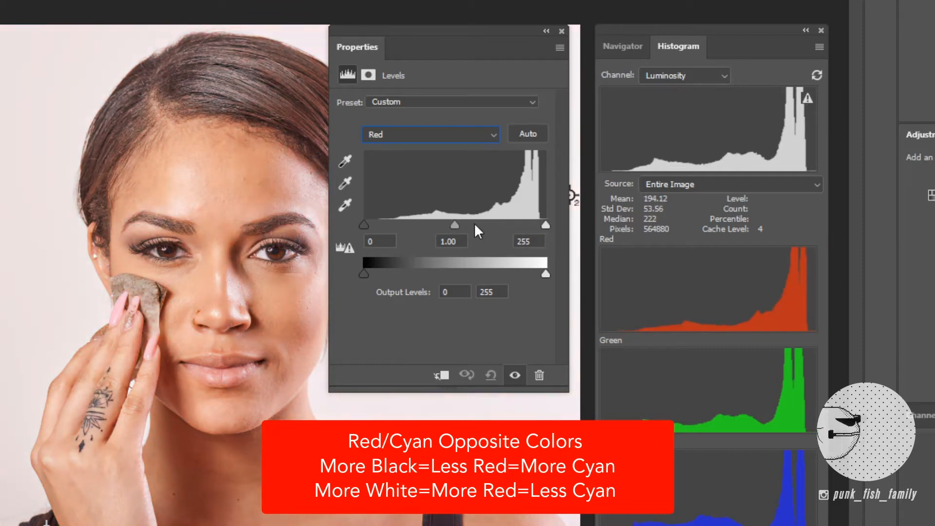
# Test midtone input levels of 1.25 and 0.57 on the Red channel and reset the midtones to 1
pyautogui.moveTo(455, 226); pyautogui.dragTo(441, 226)
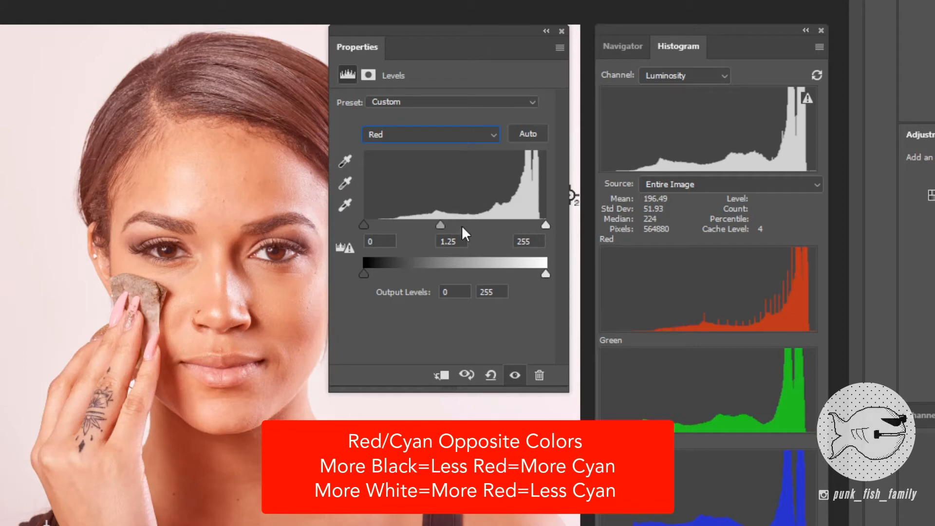
pyautogui.moveTo(440, 225); pyautogui.dragTo(486, 231)
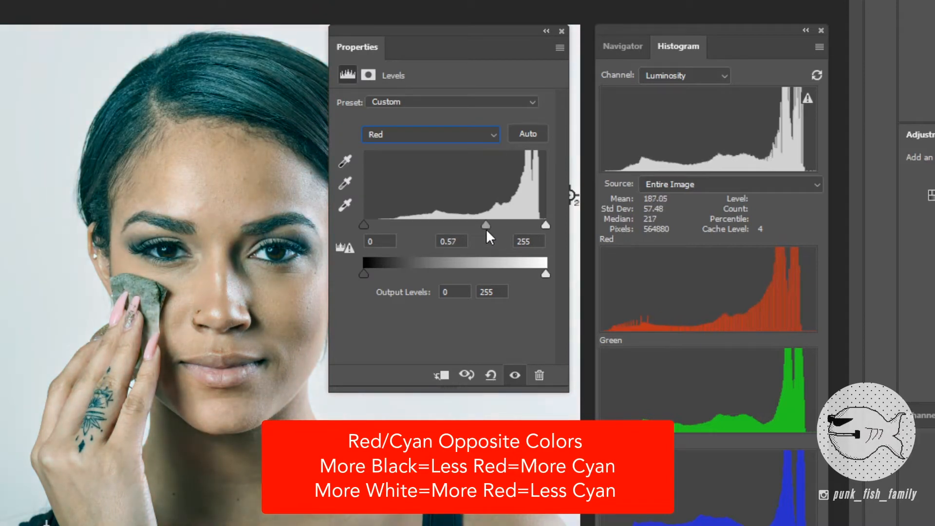
pyautogui.click(456, 242)
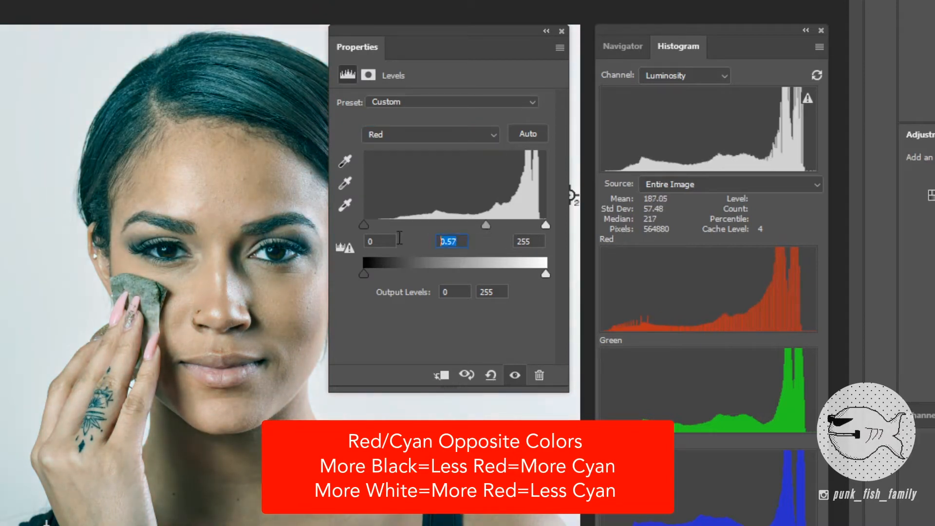
pyautogui.write('1')
pyautogui.press('Tab')
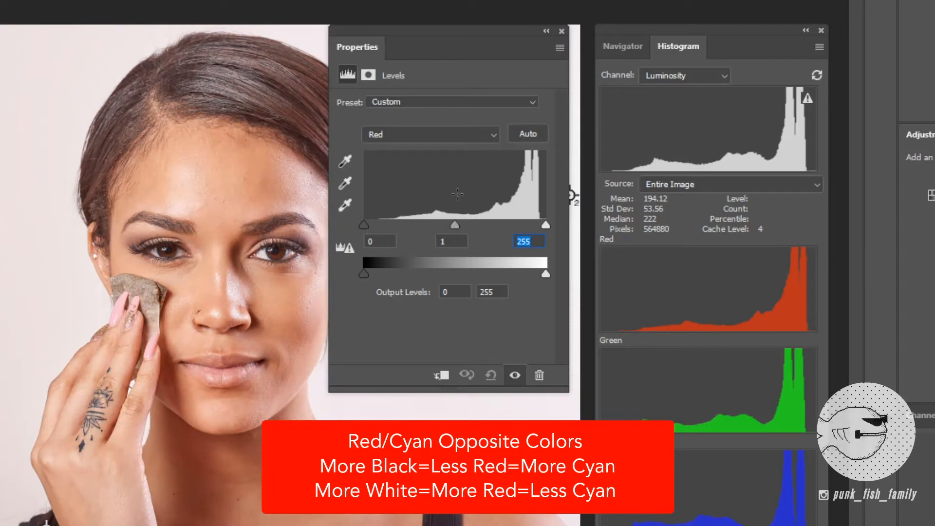
# Switch Levels to the Green channel, try a black input level of 35, and test the white input level after restoring black to 0
pyautogui.click(445, 146)
pyautogui.click(434, 175)
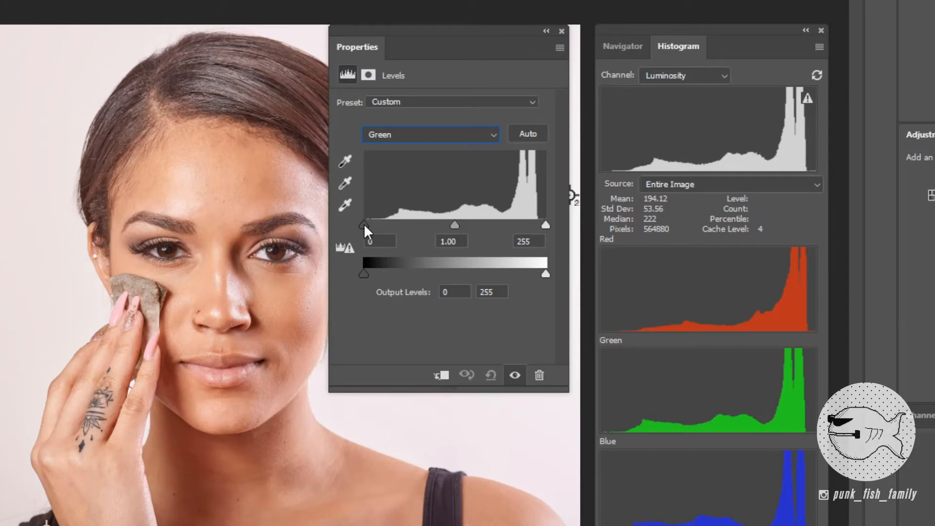
pyautogui.moveTo(364, 223); pyautogui.dragTo(389, 224)
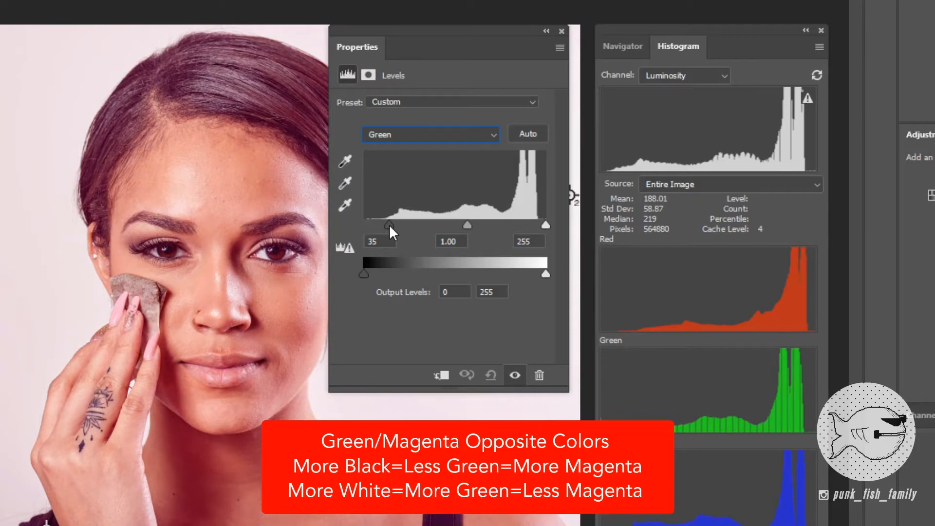
pyautogui.moveTo(389, 224); pyautogui.dragTo(357, 226)
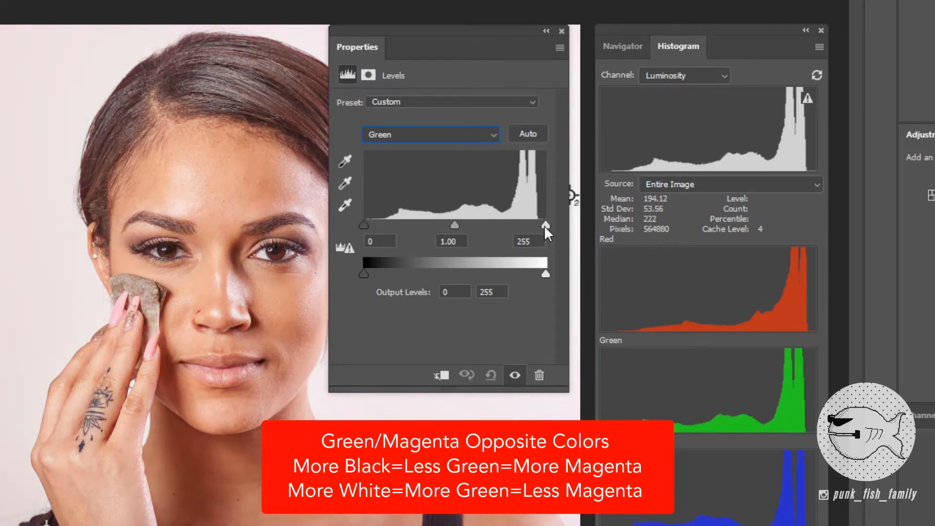
pyautogui.moveTo(545, 225)
pyautogui.mouseDown()
pyautogui.moveTo(503, 226)
pyautogui.moveTo(546, 225)
pyautogui.mouseUp()
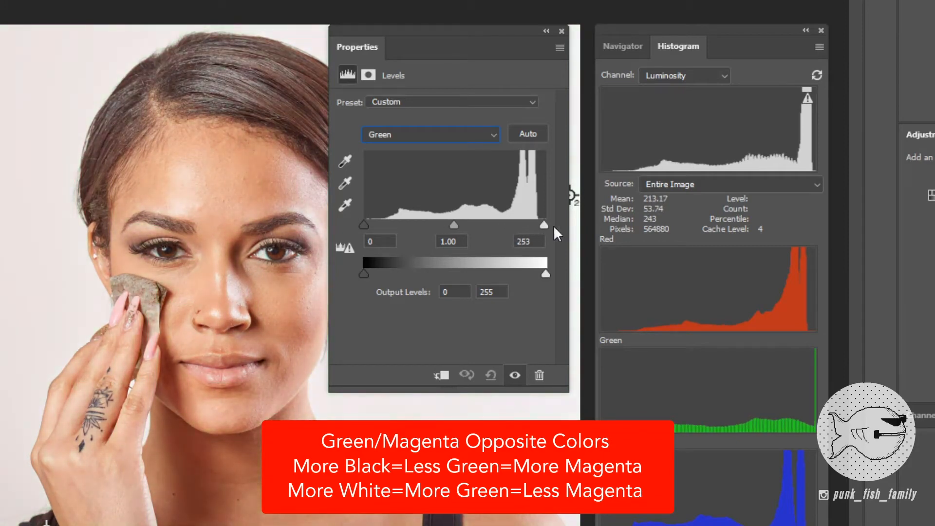
# Test shifting the Green channel's midtone input level to 0.95 and reset it to 1
pyautogui.moveTo(454, 225)
pyautogui.mouseDown()
pyautogui.moveTo(442, 225)
pyautogui.moveTo(458, 226)
pyautogui.mouseUp()
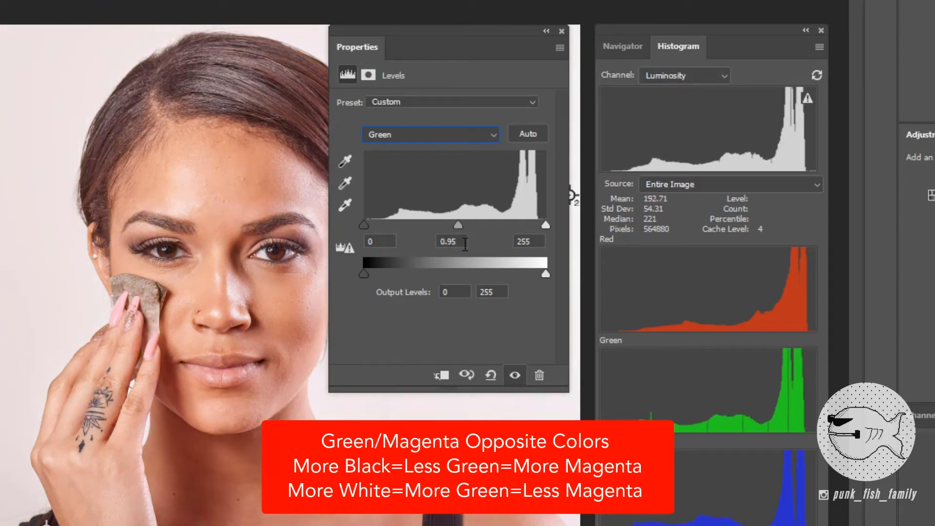
pyautogui.write('1')
pyautogui.press('Tab')
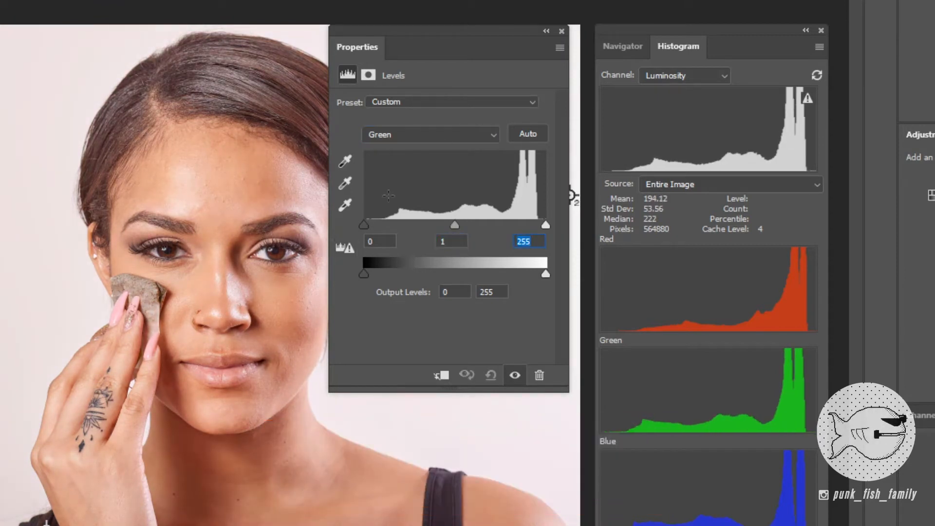
# Switch Levels to the Blue channel, try a black input level of 34, and test the white input level after restoring black to 0
pyautogui.click(432, 134)
pyautogui.click(421, 184)
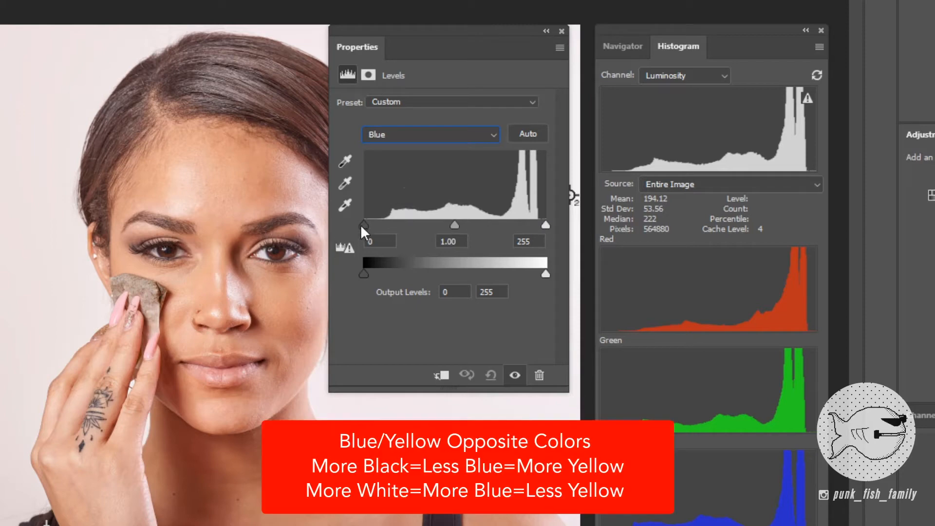
pyautogui.moveTo(364, 224); pyautogui.dragTo(388, 223)
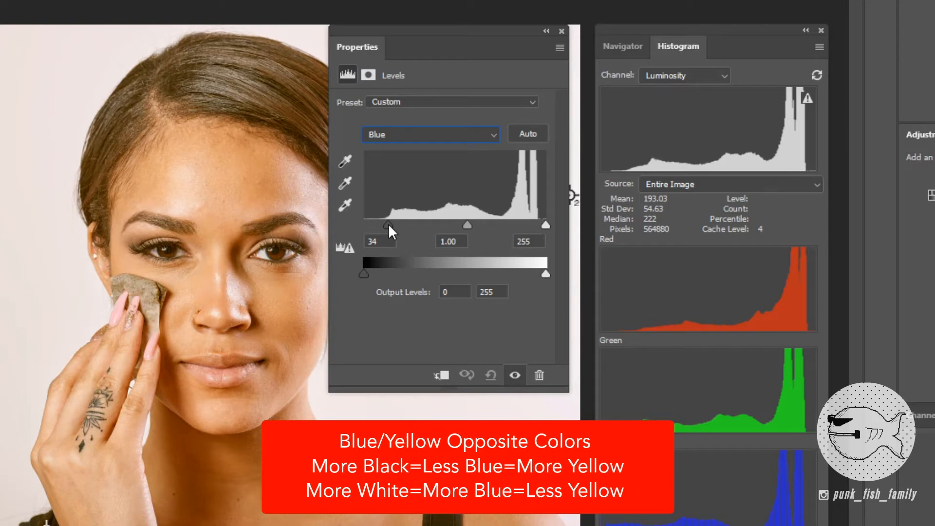
pyautogui.moveTo(387, 223); pyautogui.dragTo(364, 224)
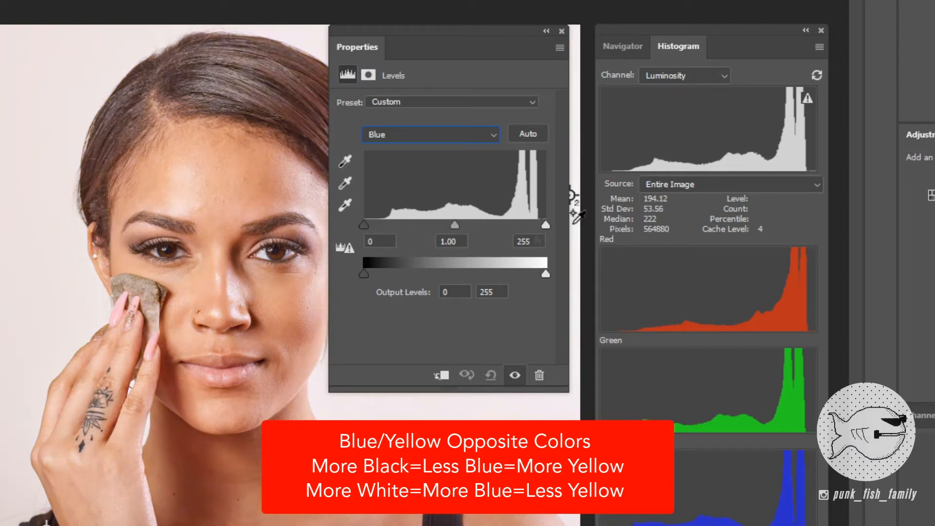
pyautogui.moveTo(546, 227)
pyautogui.mouseDown()
pyautogui.moveTo(504, 225)
pyautogui.moveTo(547, 227)
pyautogui.mouseUp()
# Test shifting the Blue channel's midtone input level and reset it to 1
pyautogui.moveTo(454, 226); pyautogui.dragTo(403, 242)
pyautogui.write('1')
pyautogui.press('Tab')
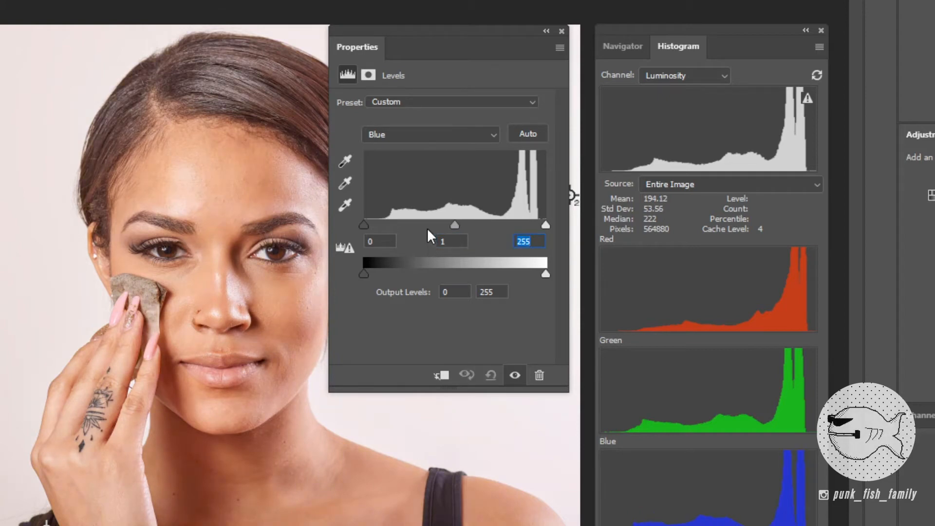
# Return the portrait's Levels adjustment to the RGB composite channel
pyautogui.click(408, 141)
pyautogui.press('Escape')
pyautogui.press('Up')
pyautogui.press('Up')
pyautogui.press('Up')
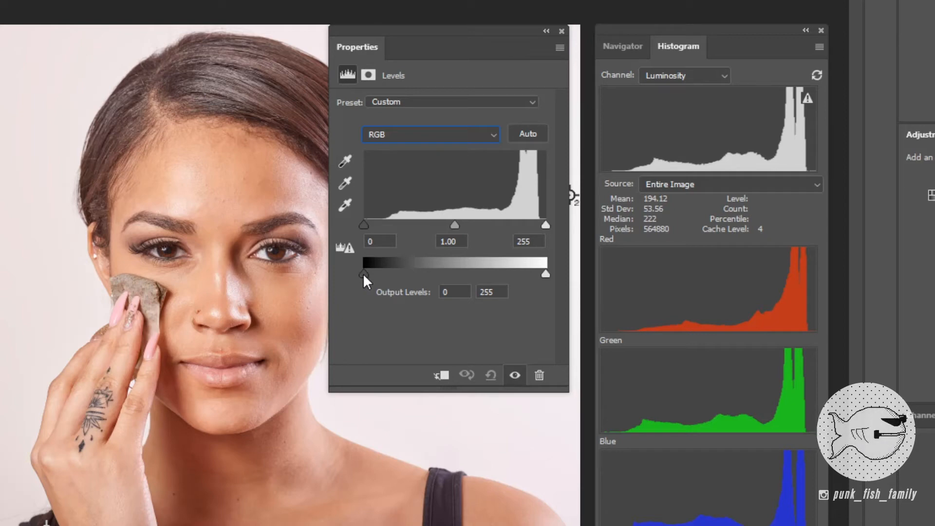
# Try an output black level of 45, restore it to 0, and lower the output white level to 168
pyautogui.moveTo(363, 274); pyautogui.dragTo(396, 273)
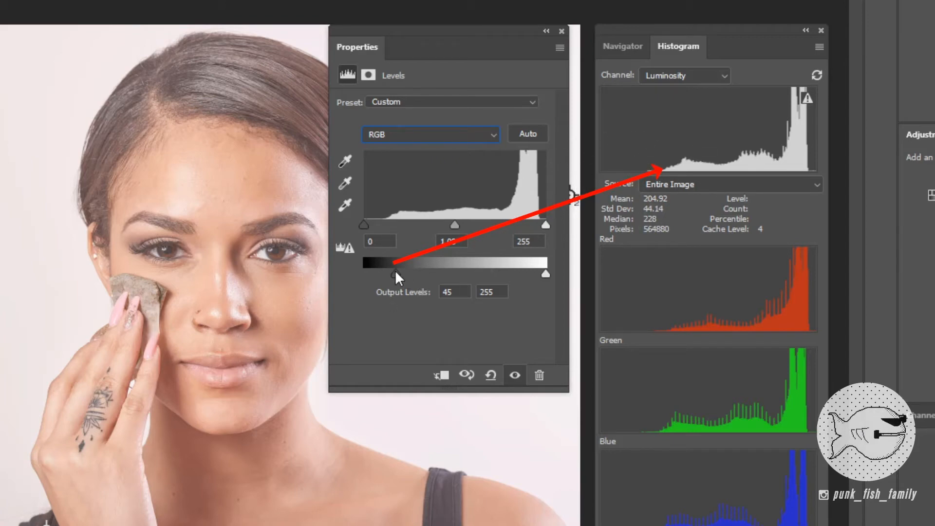
pyautogui.moveTo(395, 274); pyautogui.dragTo(344, 287)
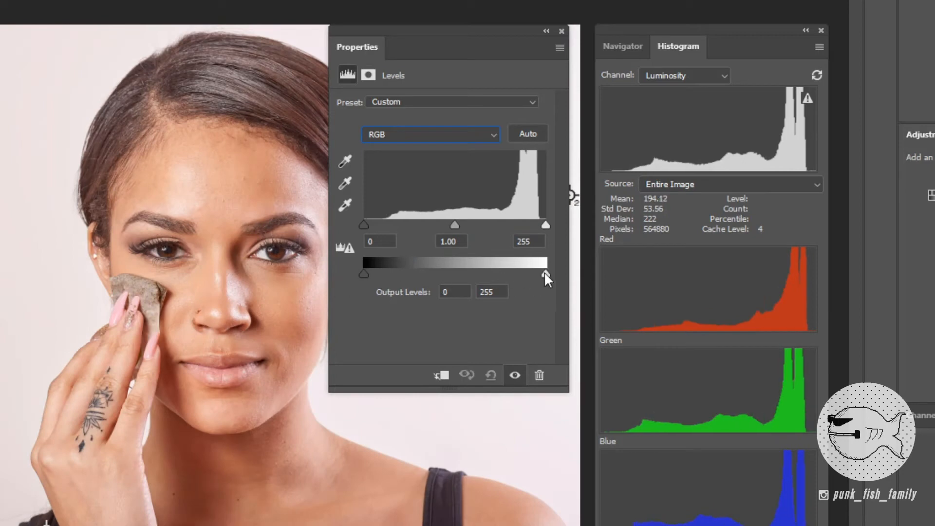
pyautogui.moveTo(545, 273); pyautogui.dragTo(485, 282)
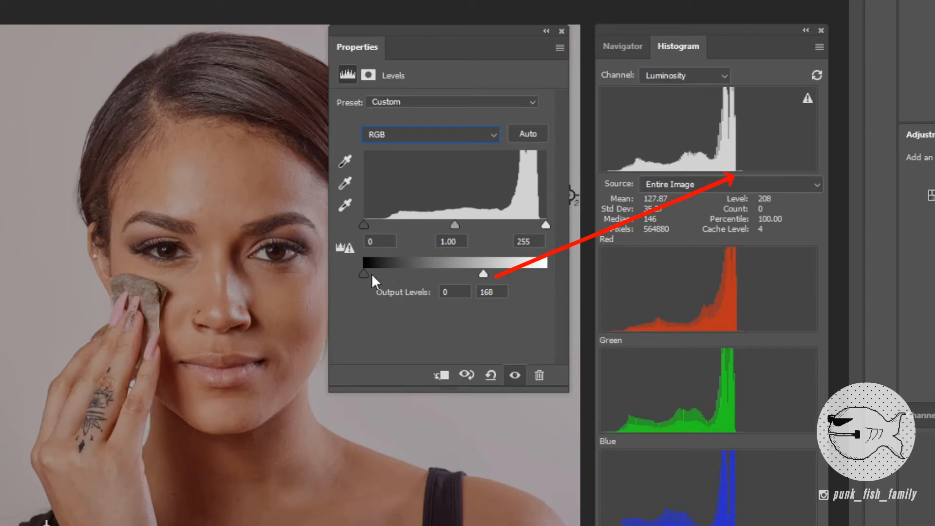
# Squeeze the Levels output range to 125–149, and restore the output levels to 0 and 255
pyautogui.moveTo(361, 275); pyautogui.dragTo(472, 279)
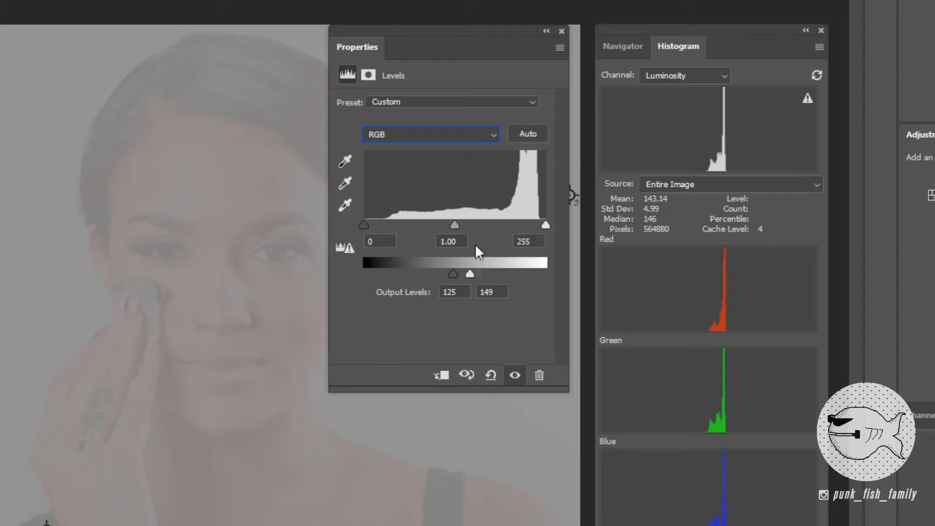
pyautogui.moveTo(454, 275); pyautogui.dragTo(366, 276)
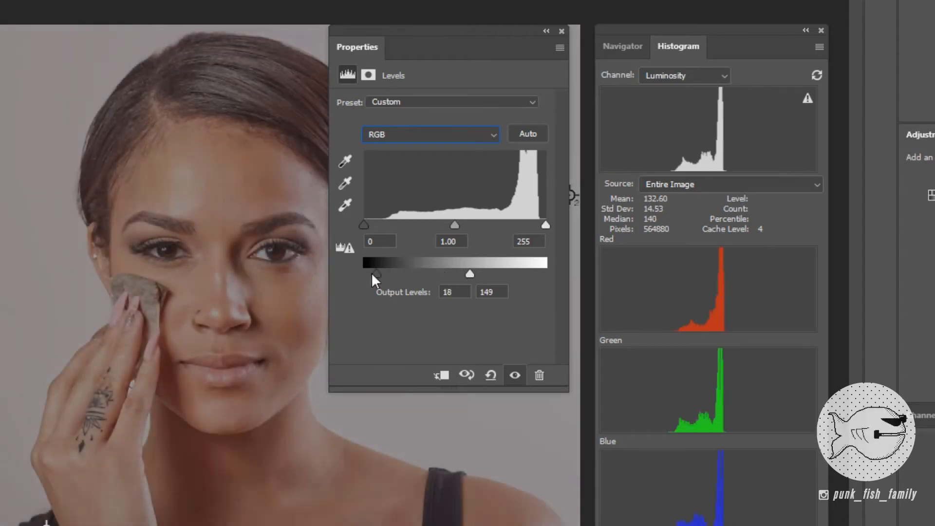
pyautogui.moveTo(477, 274); pyautogui.dragTo(568, 277)
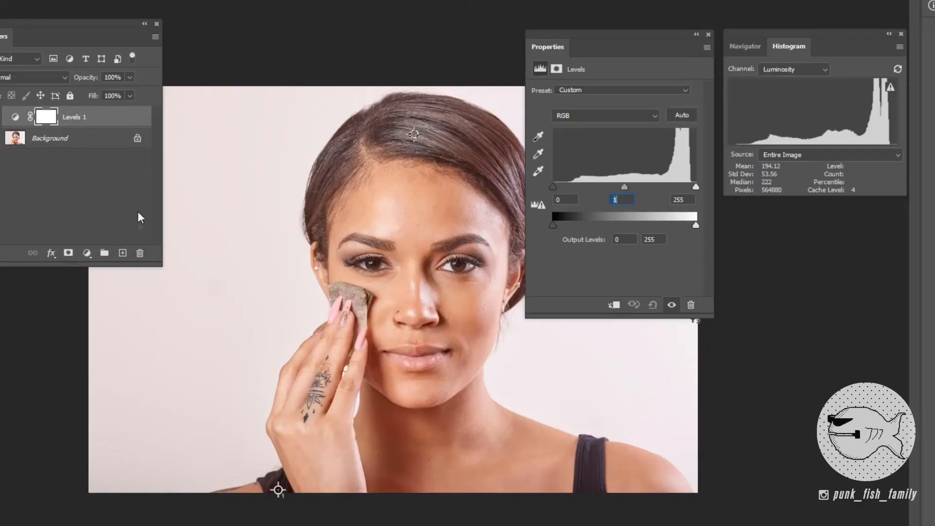
# Delete the Levels 1 adjustment layer together with its layer mask
pyautogui.click(140, 252)
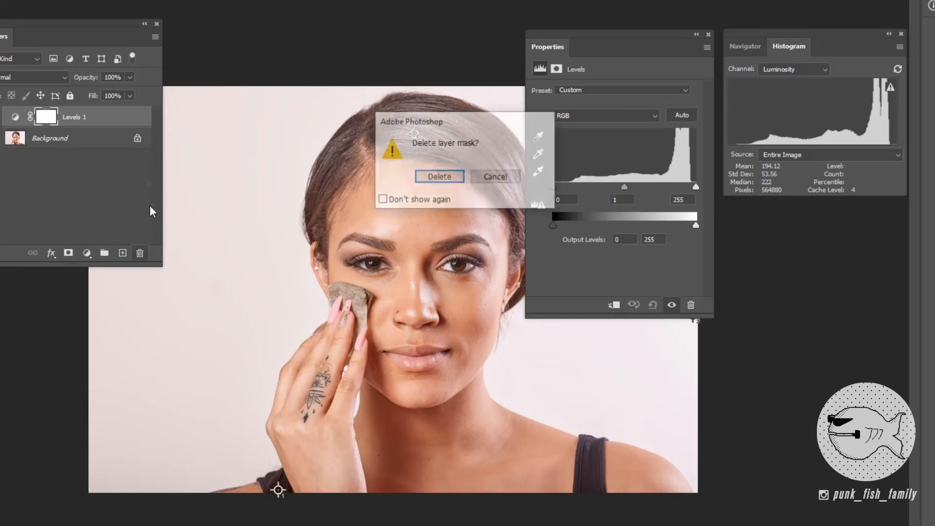
pyautogui.click(446, 178)
pyautogui.moveTo(73, 117); pyautogui.dragTo(140, 253)
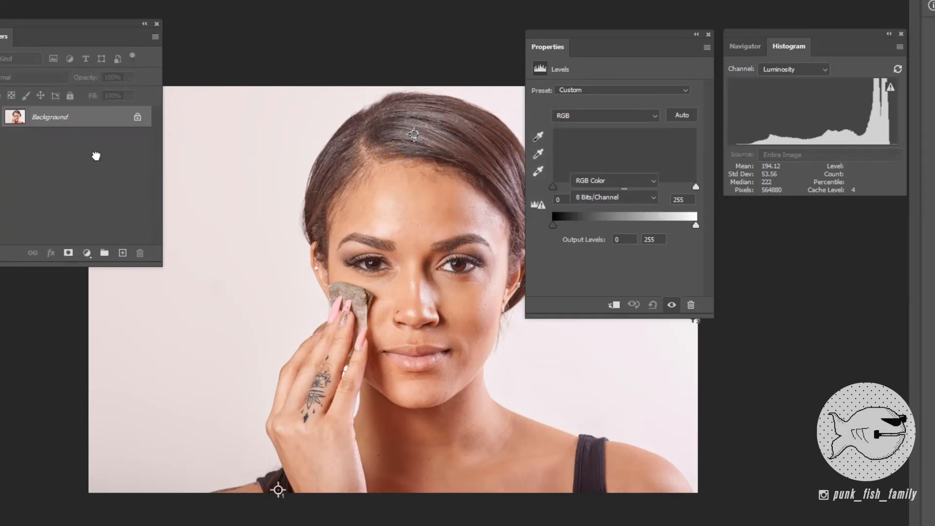
# Add a Threshold adjustment layer above the Background portrait
pyautogui.click(86, 254)
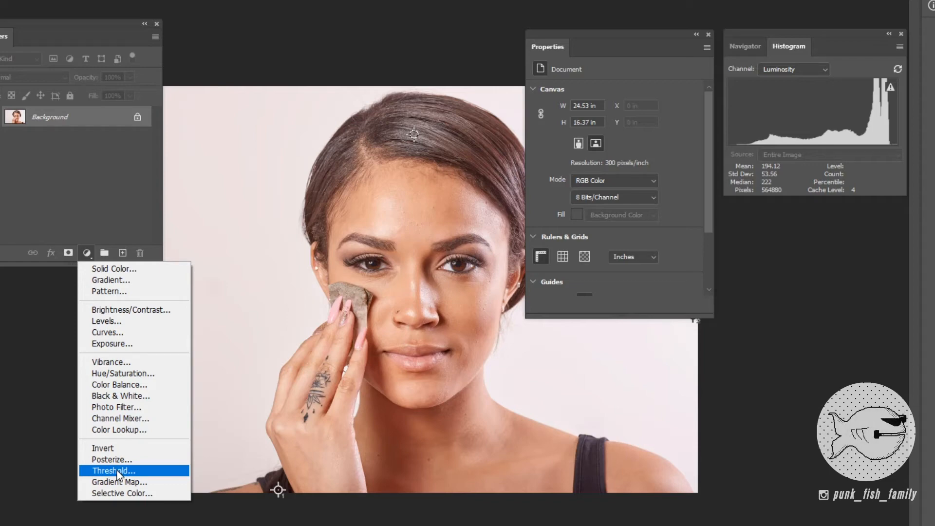
pyautogui.click(117, 470)
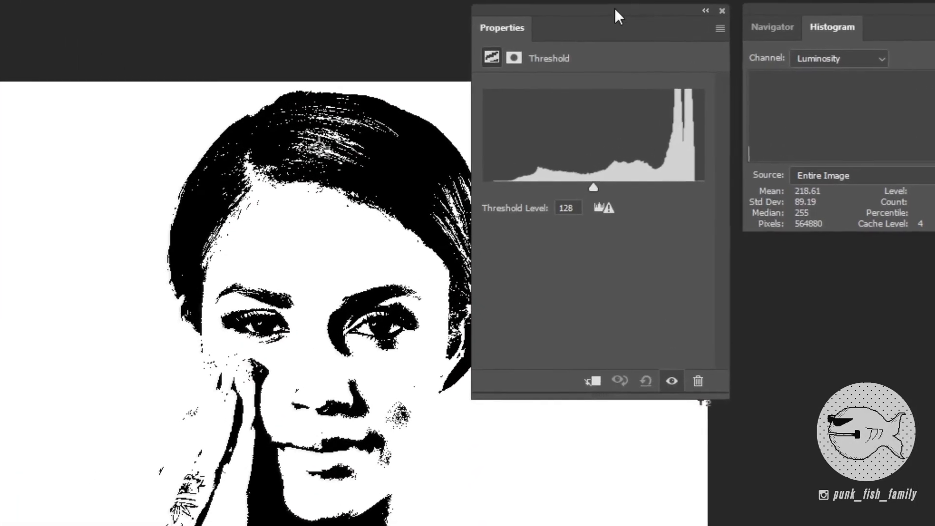
pyautogui.moveTo(639, 2); pyautogui.dragTo(665, 12)
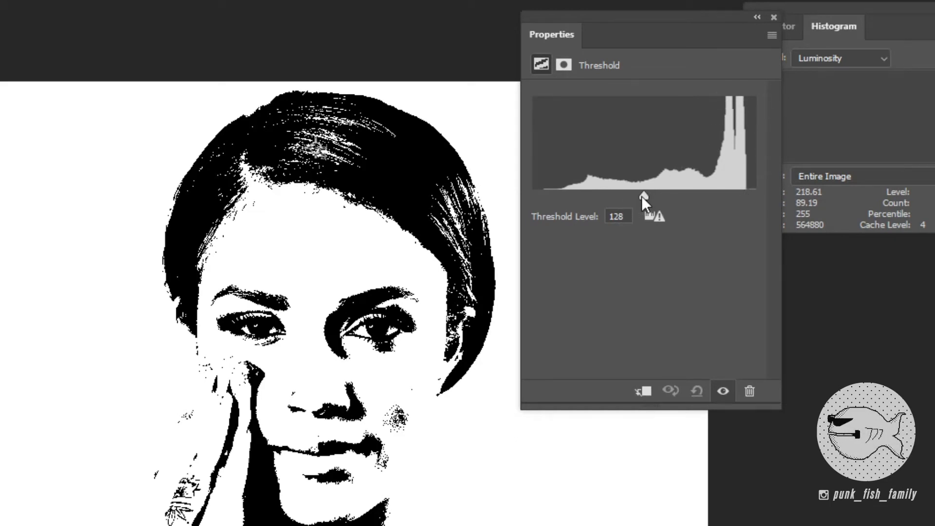
# Try threshold levels of 156, 121 and 130, and reset the Threshold adjustment to its default
pyautogui.moveTo(642, 196); pyautogui.dragTo(668, 198)
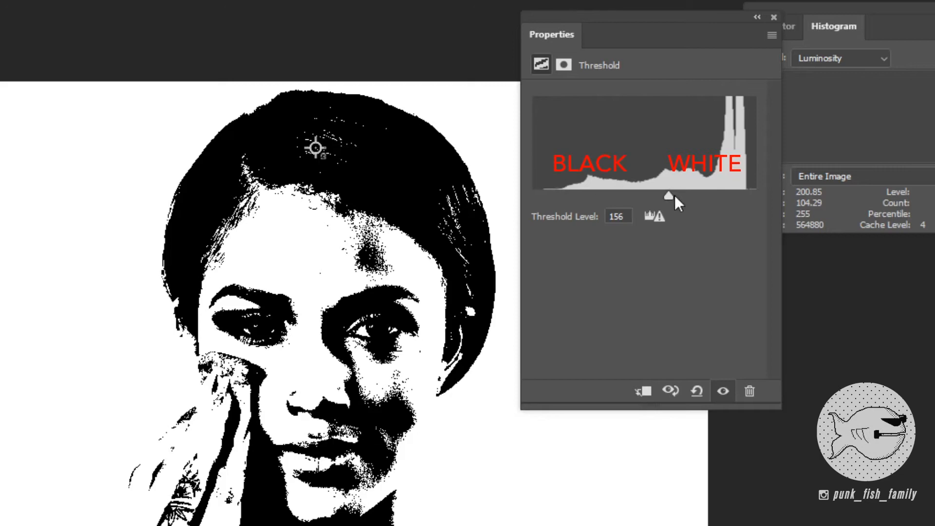
pyautogui.moveTo(668, 195); pyautogui.dragTo(639, 198)
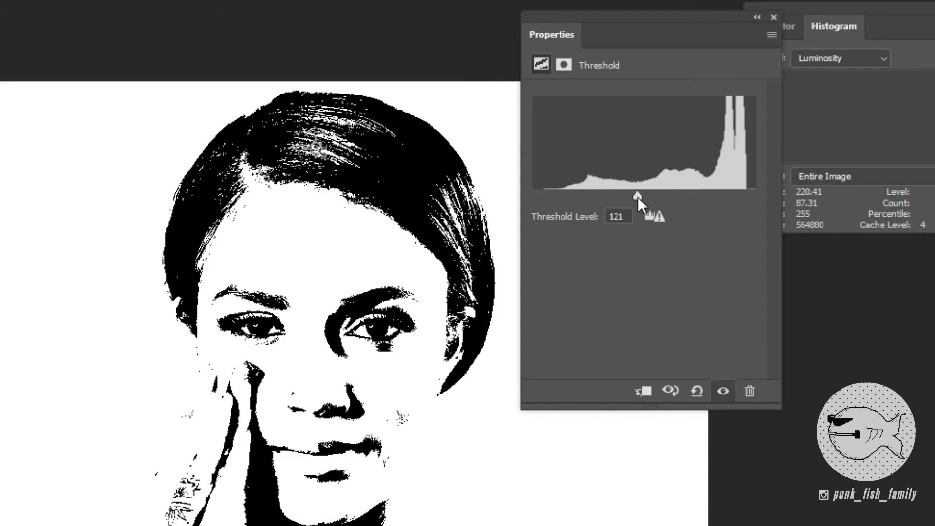
pyautogui.moveTo(637, 197)
pyautogui.mouseDown()
pyautogui.moveTo(628, 197)
pyautogui.moveTo(646, 196)
pyautogui.mouseUp()
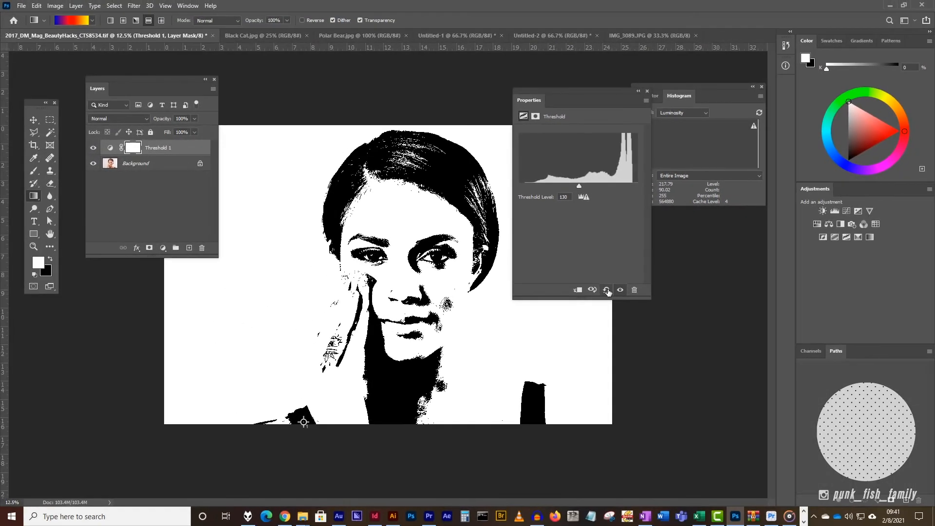
pyautogui.click(696, 391)
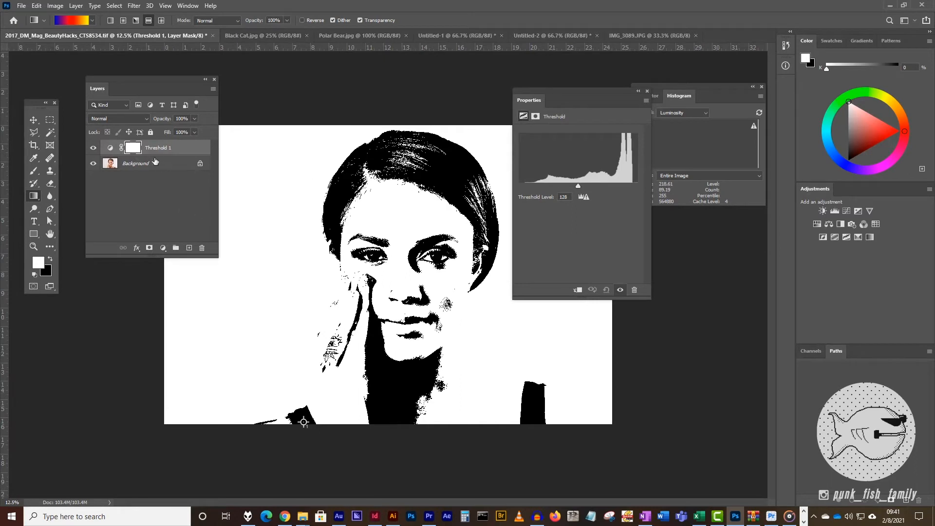
# Hide the Threshold 1 layer and add a Curves adjustment layer directly above the Background
pyautogui.click(143, 164)
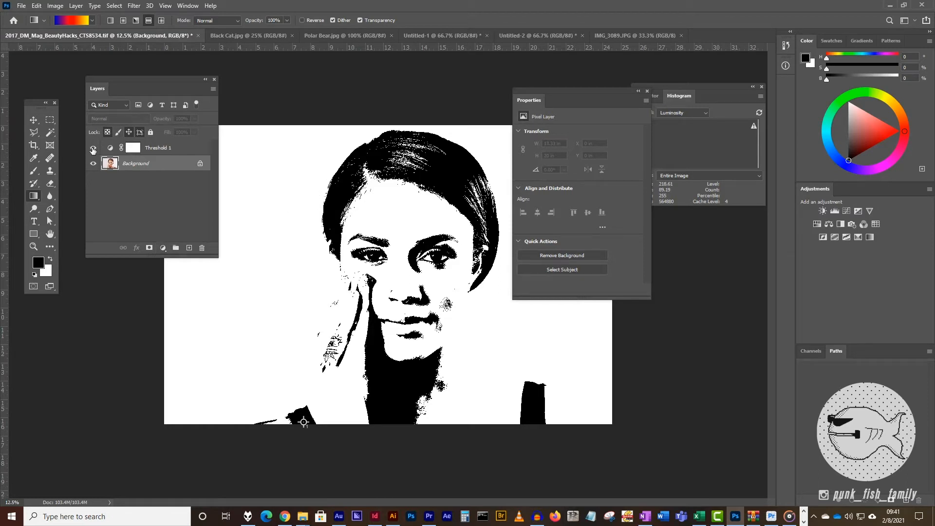
pyautogui.click(93, 148)
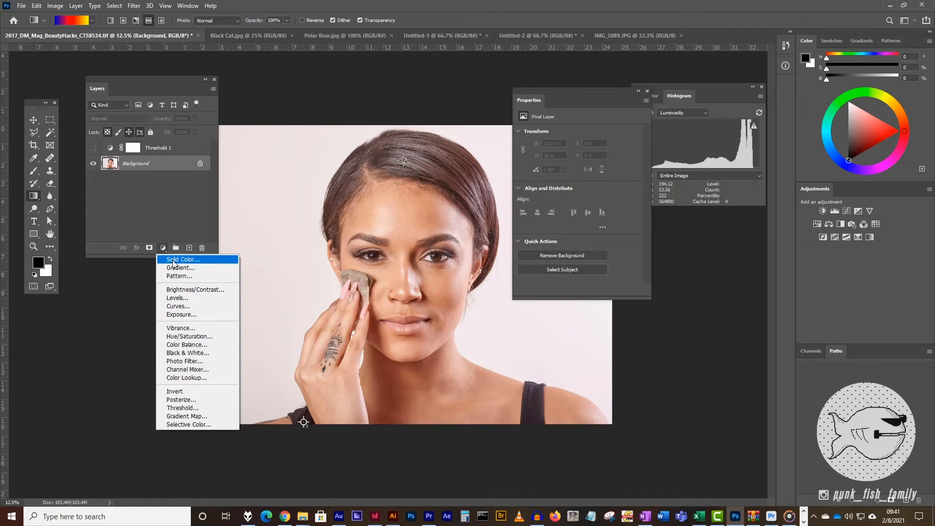
pyautogui.click(179, 306)
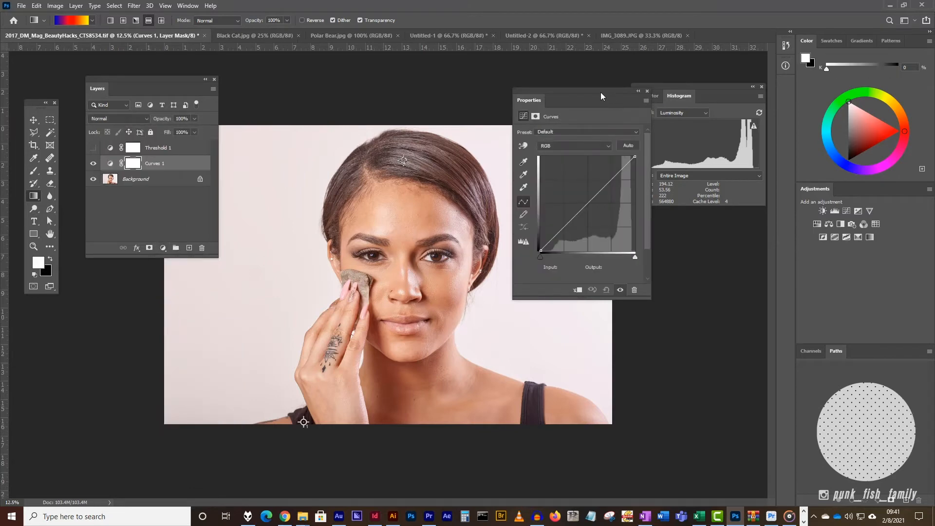
pyautogui.moveTo(600, 92); pyautogui.dragTo(574, 86)
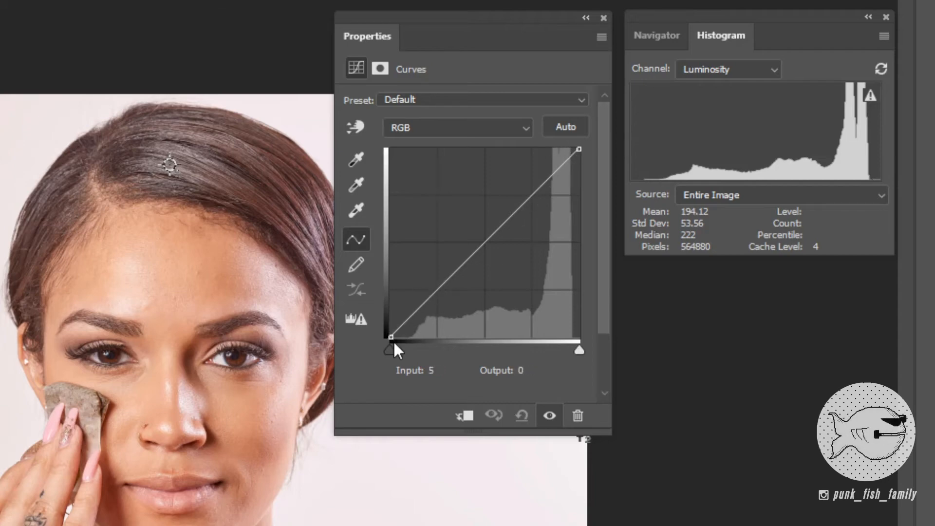
# Add a midtone point at input 128 on the RGB curve, try output 155, and lower it to 107
pyautogui.moveTo(391, 336); pyautogui.dragTo(390, 331)
pyautogui.moveTo(435, 12); pyautogui.dragTo(461, 19)
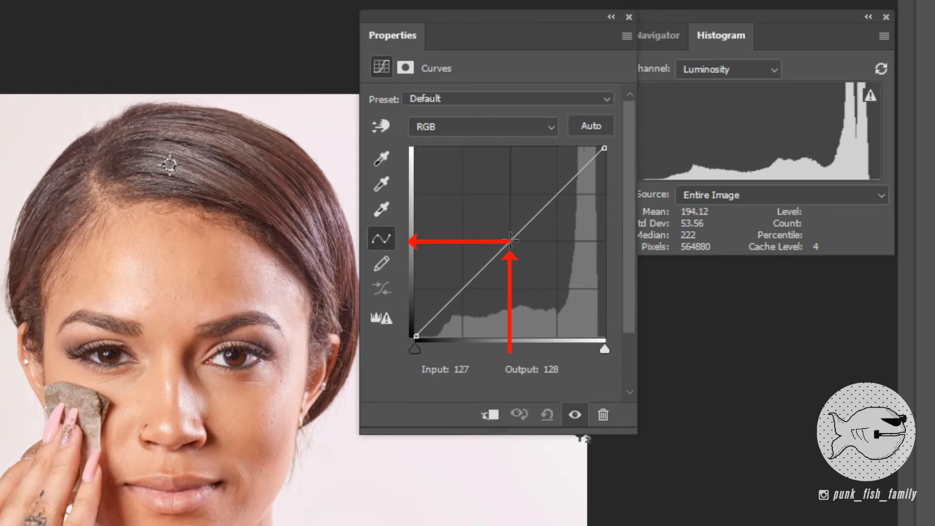
pyautogui.moveTo(510, 240); pyautogui.dragTo(511, 222)
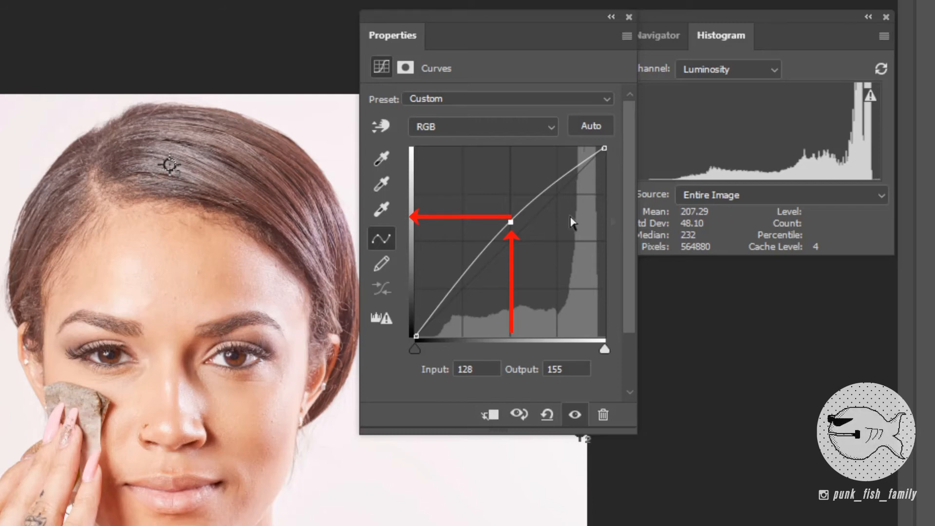
pyautogui.moveTo(510, 221); pyautogui.dragTo(510, 257)
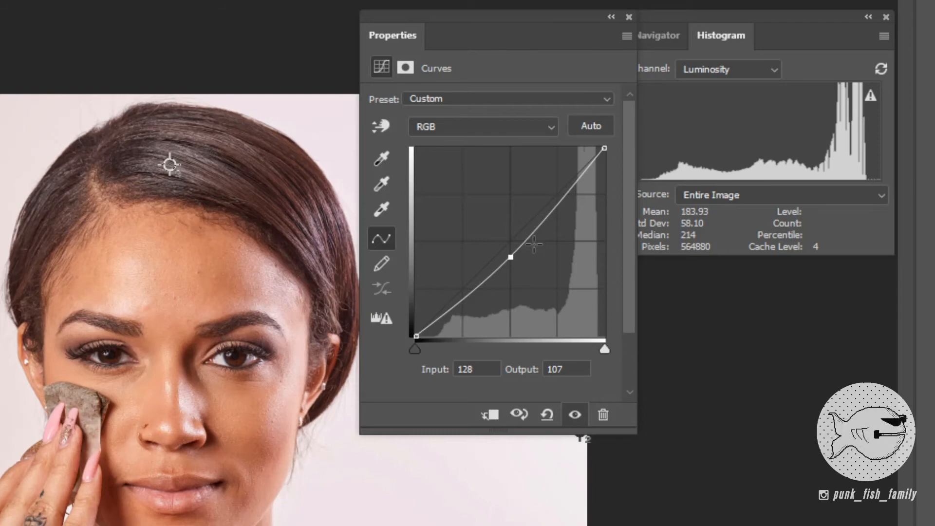
# Try an S-curve with points at input 63, output 49 and input 191, output 198, and remove both points
pyautogui.moveTo(510, 256); pyautogui.dragTo(462, 299)
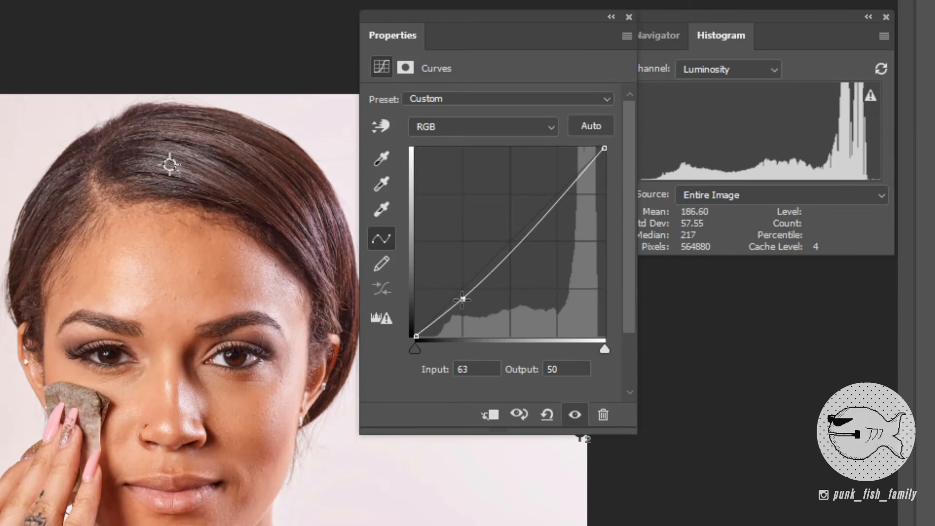
pyautogui.moveTo(462, 299); pyautogui.dragTo(462, 300)
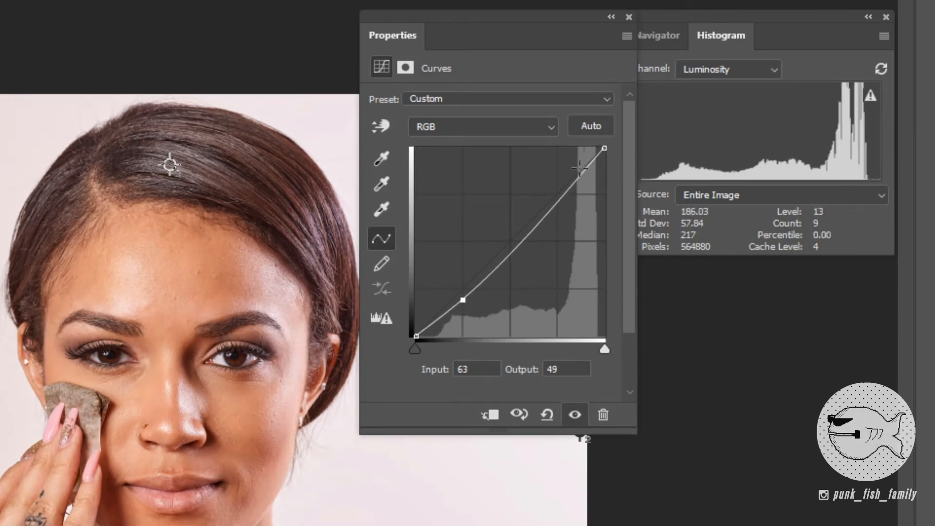
pyautogui.moveTo(557, 204); pyautogui.dragTo(556, 189)
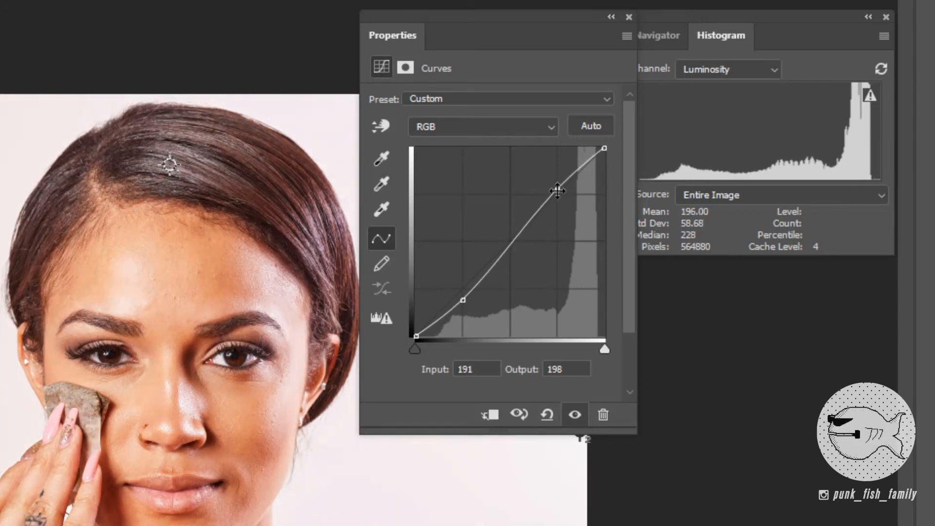
pyautogui.moveTo(559, 190); pyautogui.dragTo(547, 131)
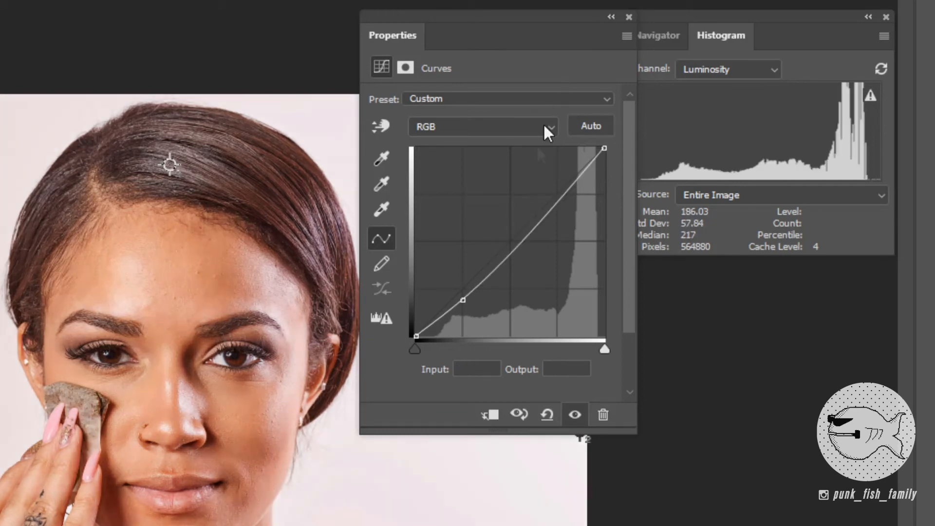
pyautogui.moveTo(463, 300); pyautogui.dragTo(443, 41)
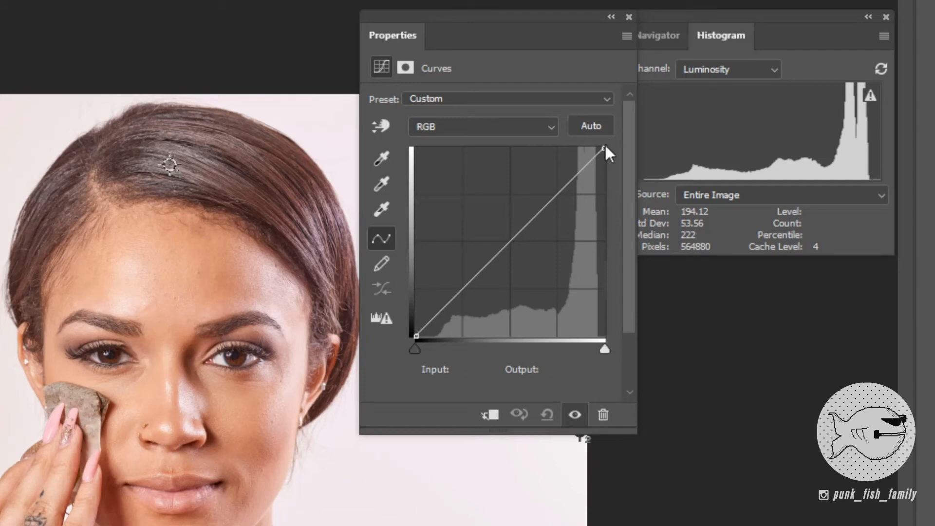
# Steepen the RGB curve for more contrast by moving the black point to input 24 and the white point to input 246
pyautogui.moveTo(604, 147); pyautogui.dragTo(594, 147)
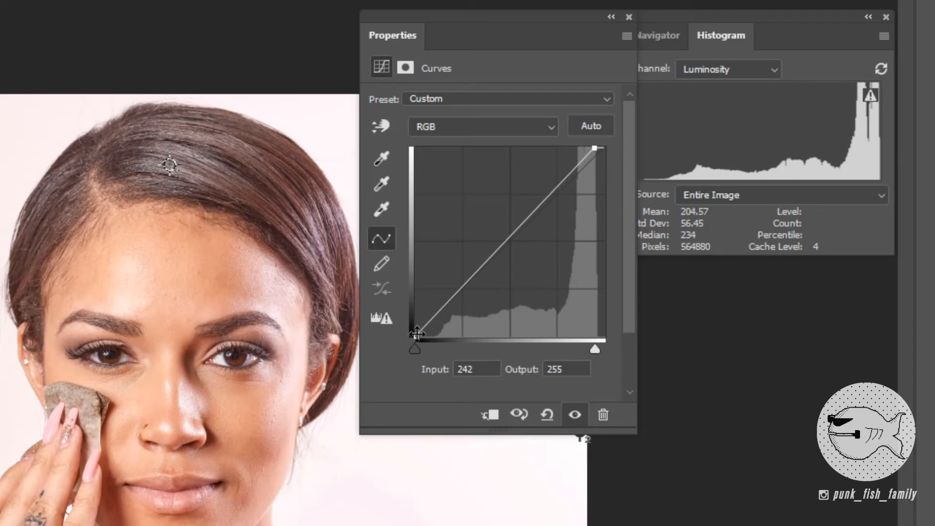
pyautogui.moveTo(419, 337); pyautogui.dragTo(432, 336)
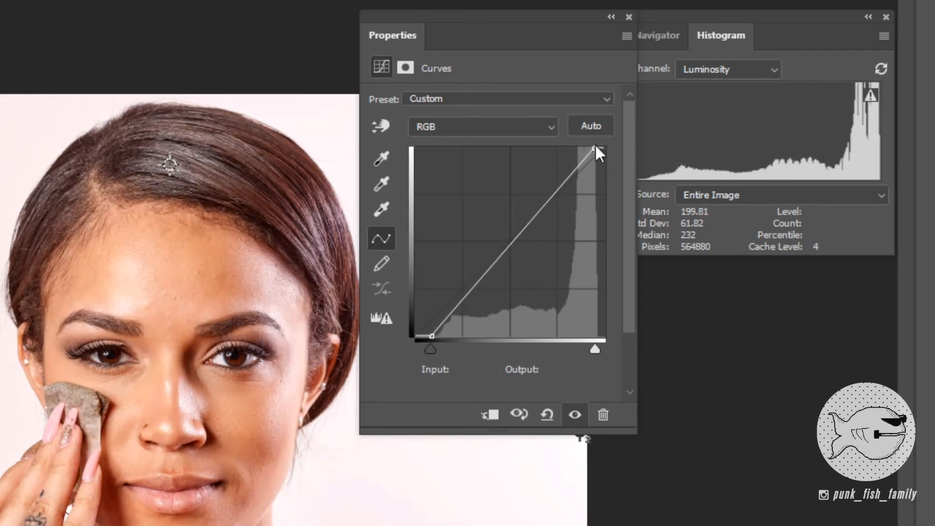
pyautogui.moveTo(594, 148); pyautogui.dragTo(598, 146)
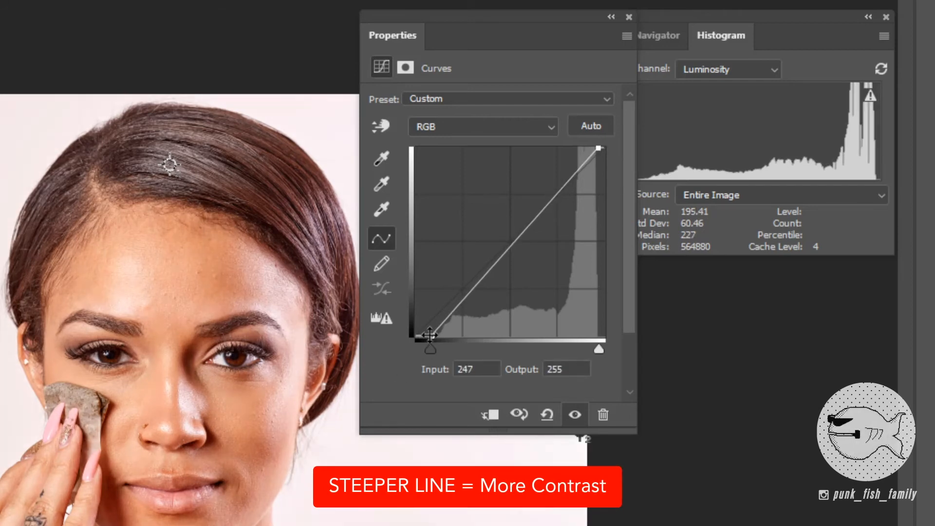
pyautogui.moveTo(432, 335); pyautogui.dragTo(433, 335)
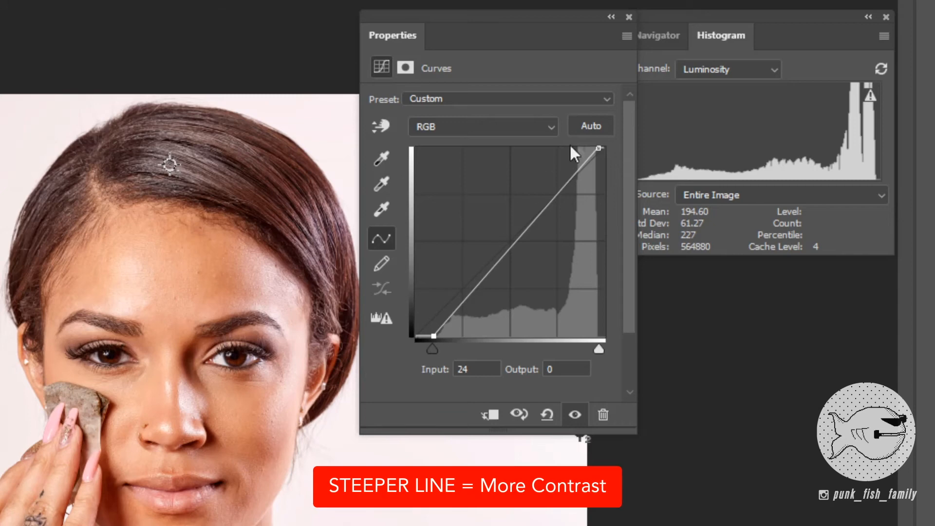
pyautogui.moveTo(598, 148); pyautogui.dragTo(597, 147)
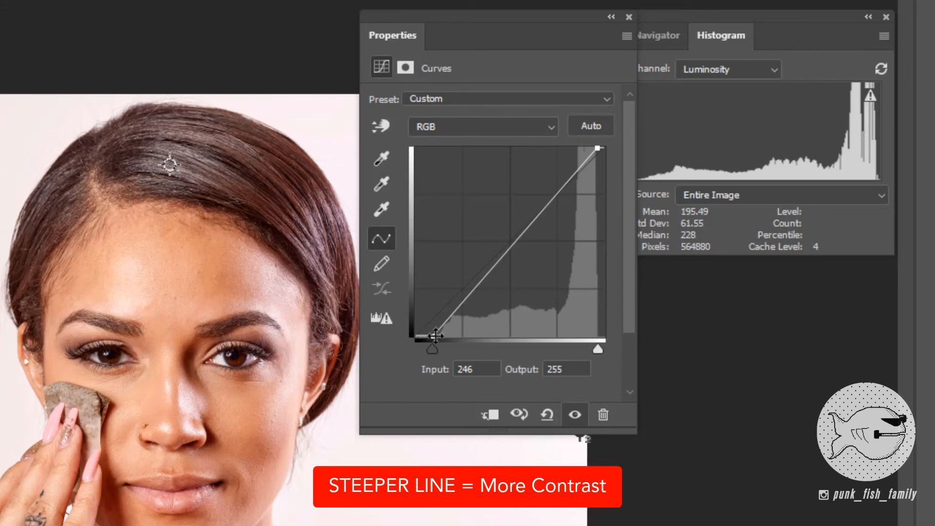
# Flatten the RGB curve, setting the white point to input 255, output 205 and the black point to input 0, output 33
pyautogui.moveTo(435, 334); pyautogui.dragTo(415, 336)
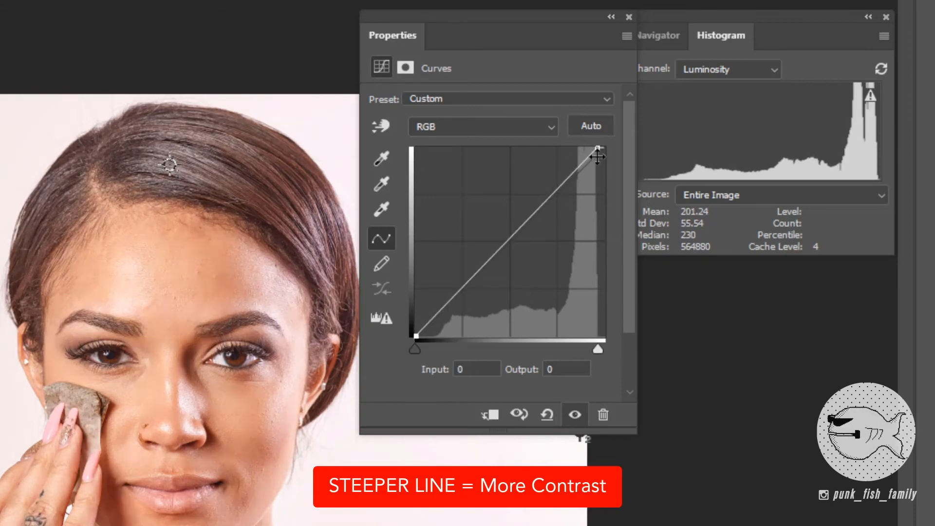
pyautogui.moveTo(599, 149); pyautogui.dragTo(613, 188)
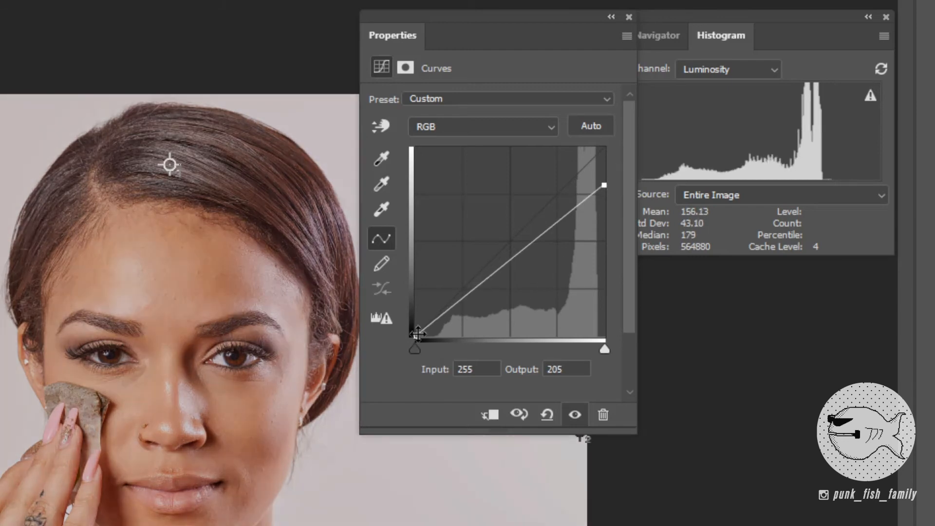
pyautogui.moveTo(415, 336); pyautogui.dragTo(414, 310)
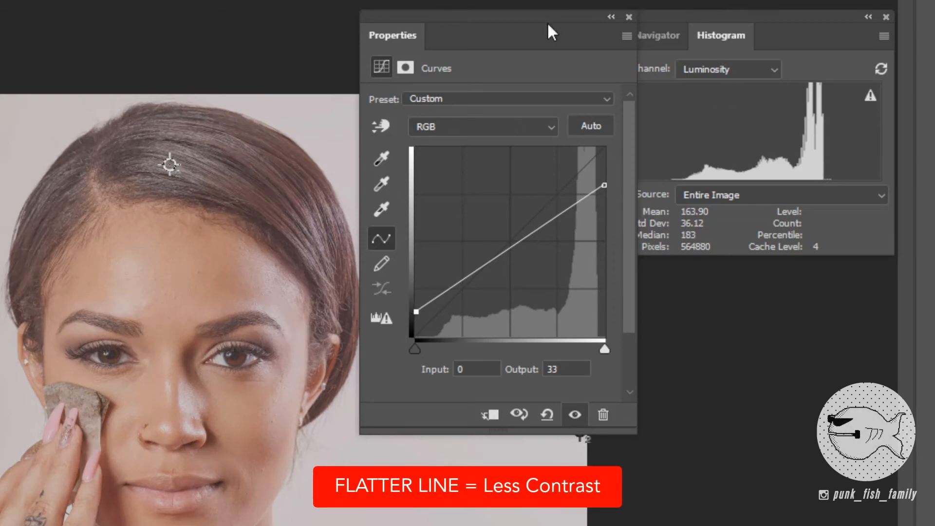
# Try a lower input for the curve's white point, and restore the black point to 0 and the white point to 255
pyautogui.moveTo(547, 24); pyautogui.dragTo(495, 21)
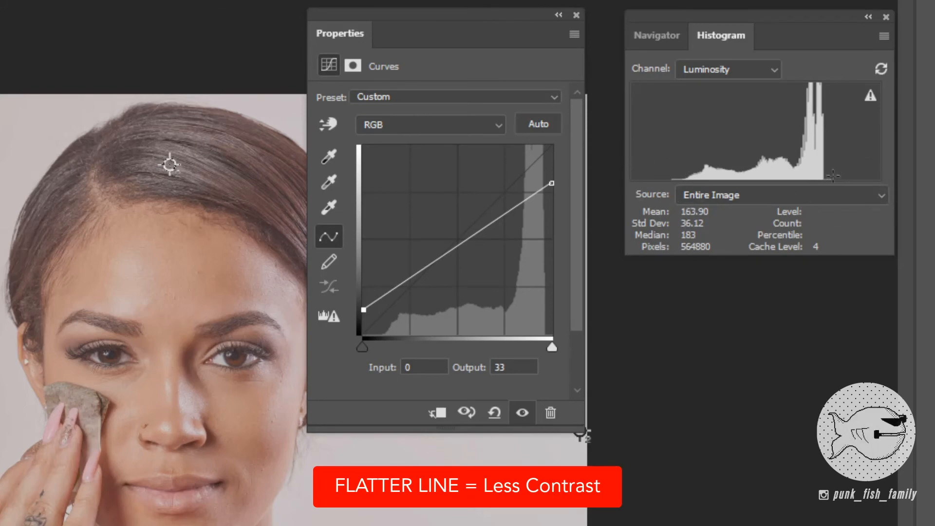
pyautogui.moveTo(552, 183); pyautogui.dragTo(492, 183)
pyautogui.moveTo(363, 310); pyautogui.dragTo(364, 334)
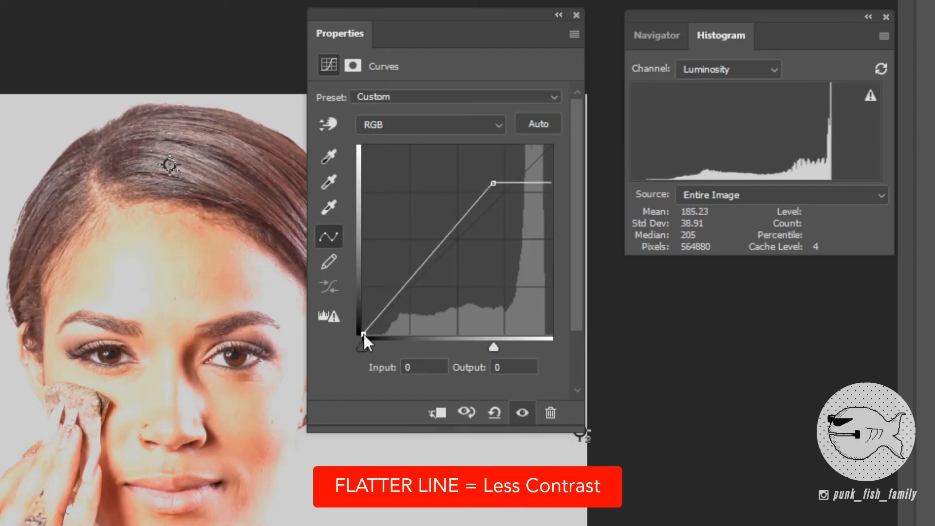
pyautogui.moveTo(492, 183); pyautogui.dragTo(552, 146)
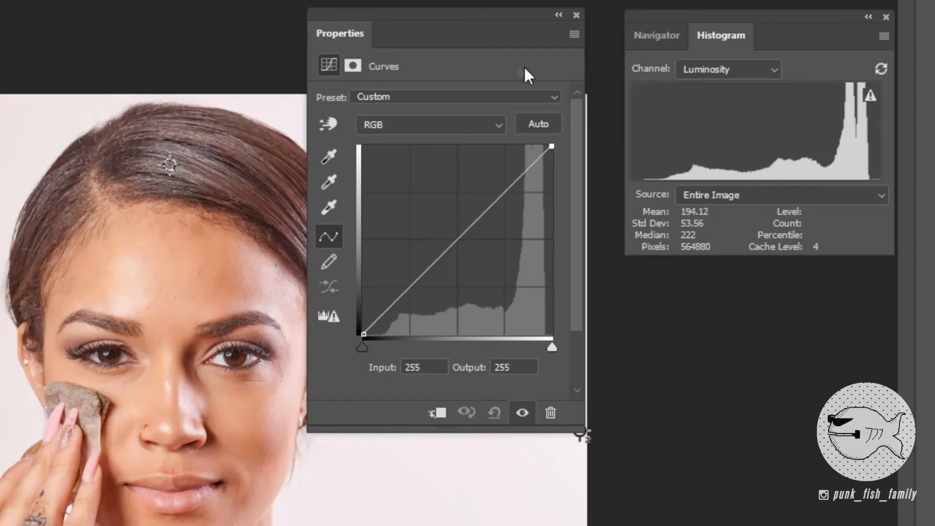
# Switch the Histogram to All Channels View and compare the highlight ends of the red, green and blue channels
pyautogui.moveTo(465, 14); pyautogui.dragTo(481, 0)
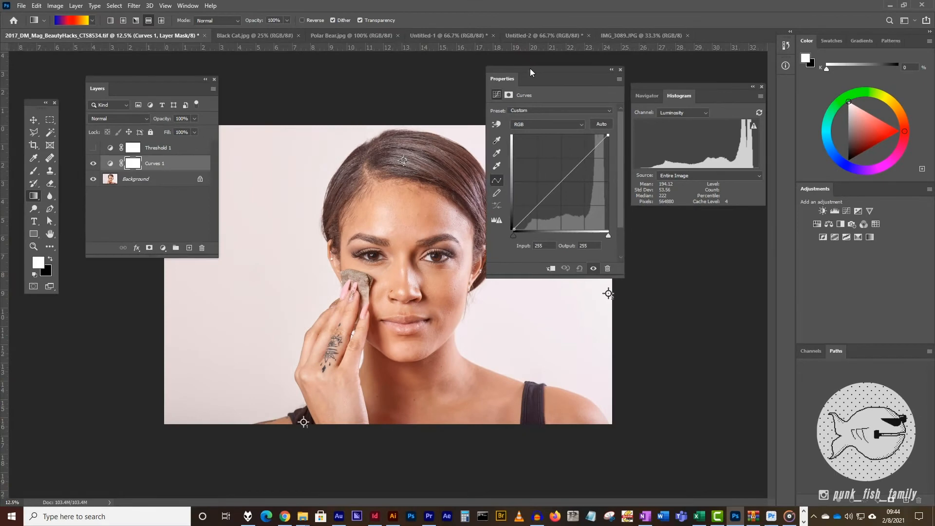
pyautogui.moveTo(530, 72); pyautogui.dragTo(525, 72)
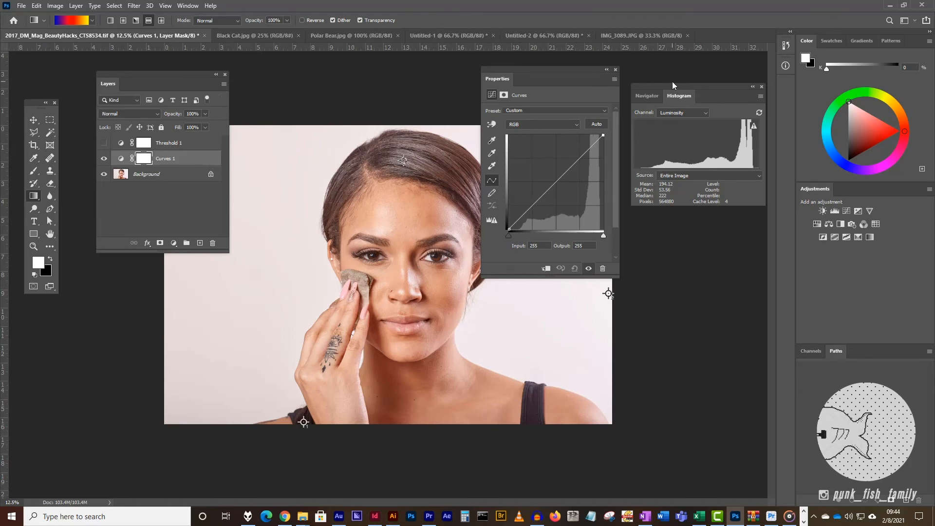
pyautogui.moveTo(669, 84); pyautogui.dragTo(666, 72)
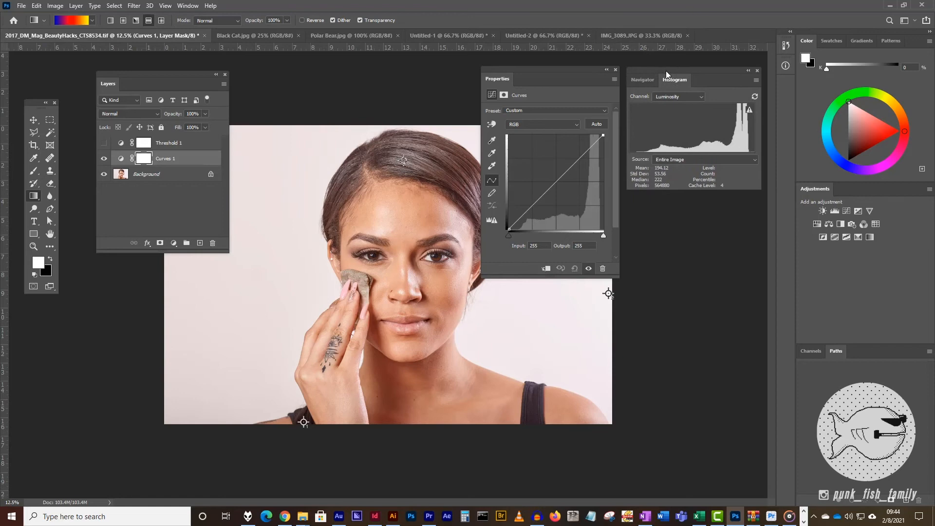
pyautogui.click(756, 80)
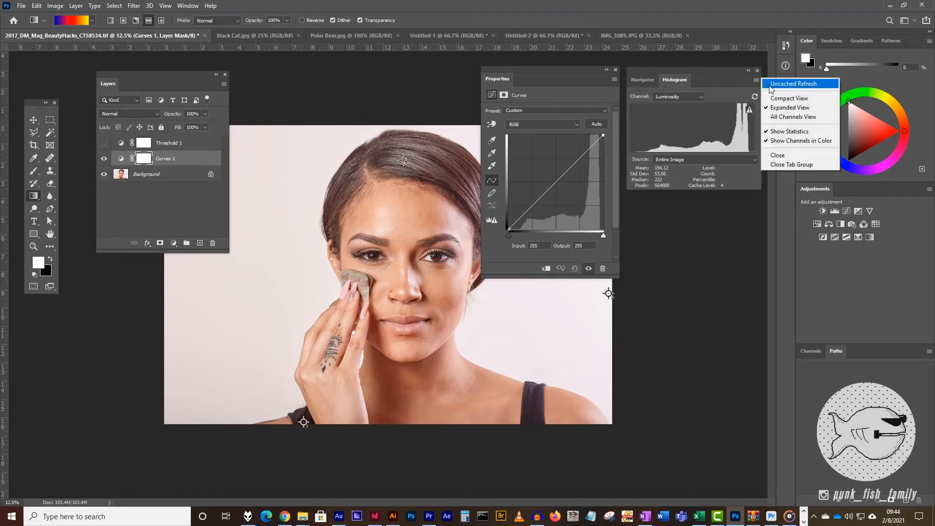
pyautogui.click(784, 120)
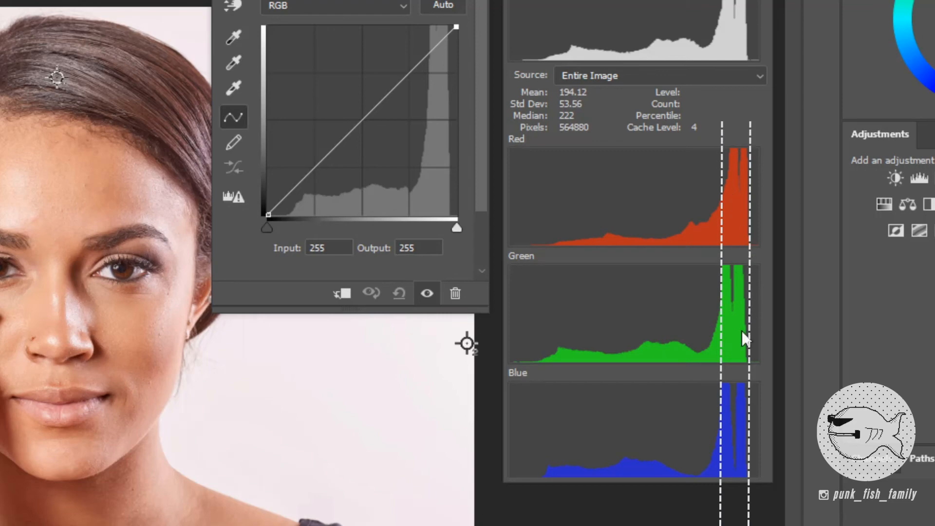
pyautogui.moveTo(737, 255)
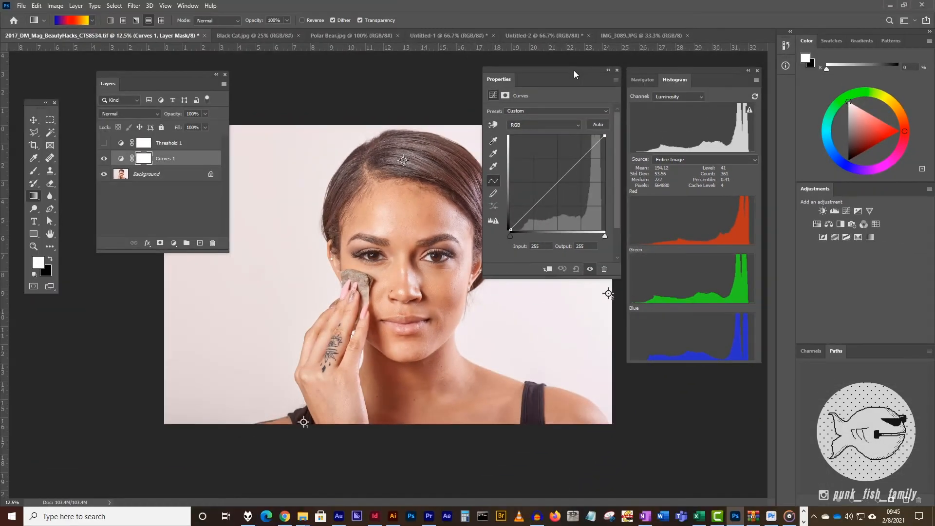
pyautogui.moveTo(574, 71); pyautogui.dragTo(569, 72)
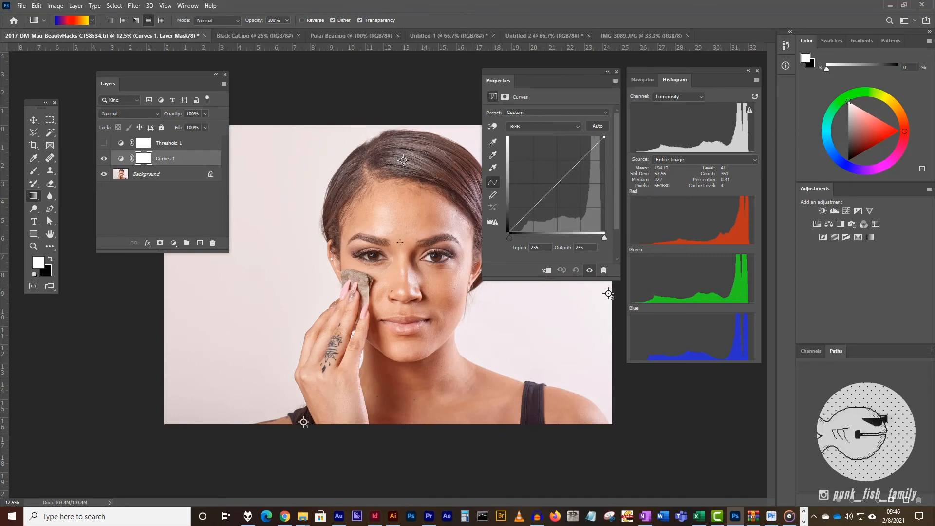
pyautogui.moveTo(543, 77)
pyautogui.mouseDown()
pyautogui.moveTo(561, 75)
pyautogui.moveTo(542, 73)
pyautogui.mouseUp()
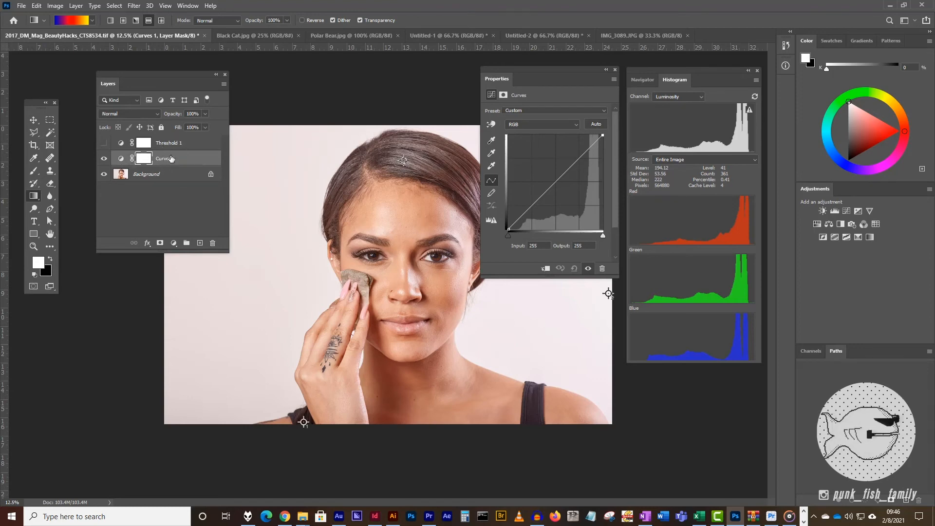
pyautogui.moveTo(171, 157); pyautogui.dragTo(168, 155)
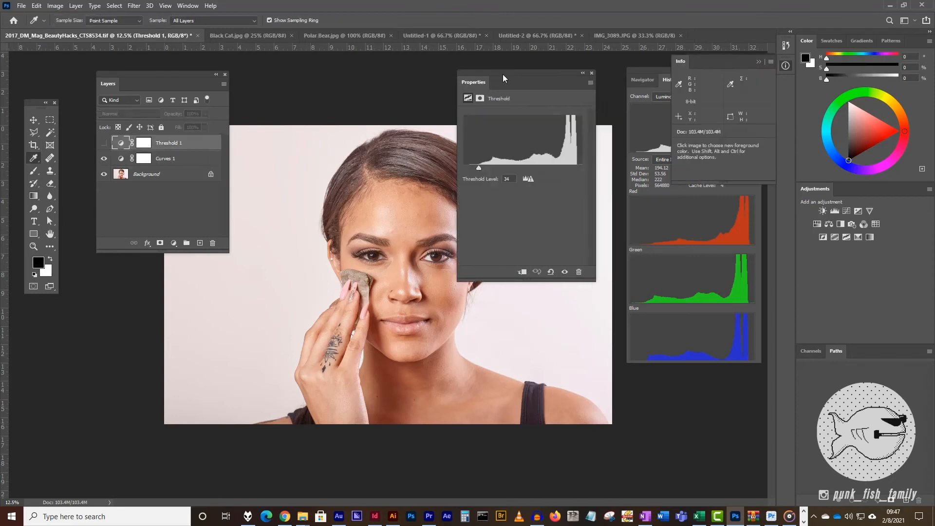
# Show the Threshold 1 layer and lower its threshold level to 29 to isolate the darkest pixels
pyautogui.moveTo(504, 78); pyautogui.dragTo(525, 76)
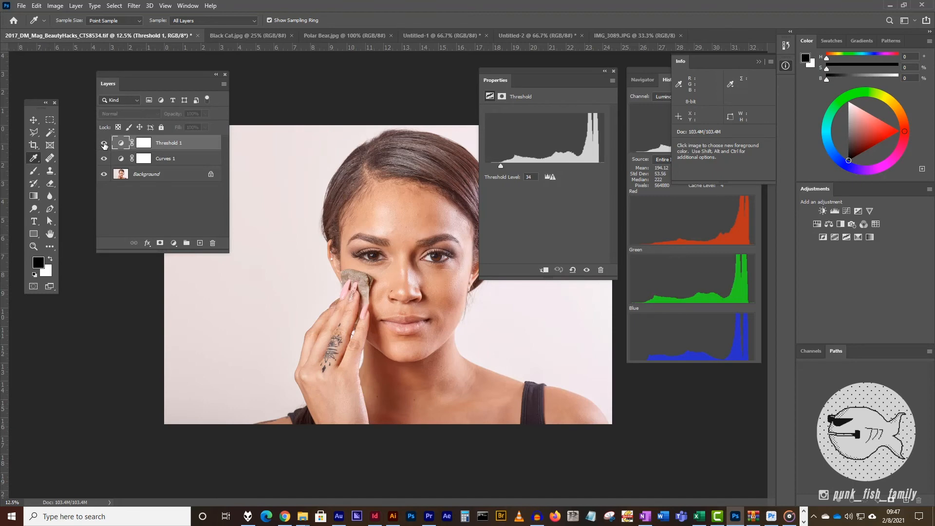
pyautogui.click(104, 144)
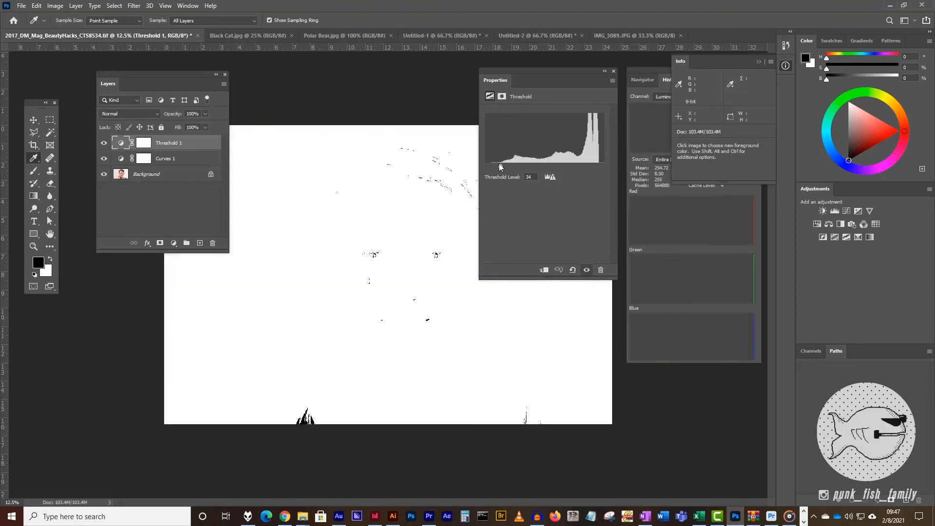
pyautogui.moveTo(499, 167)
pyautogui.mouseDown()
pyautogui.moveTo(548, 165)
pyautogui.moveTo(502, 165)
pyautogui.mouseUp()
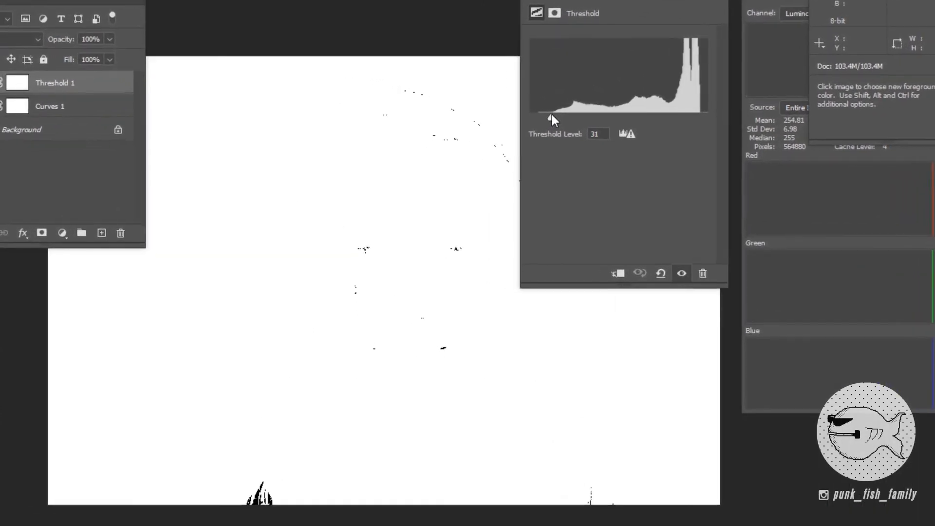
pyautogui.moveTo(551, 117); pyautogui.dragTo(550, 116)
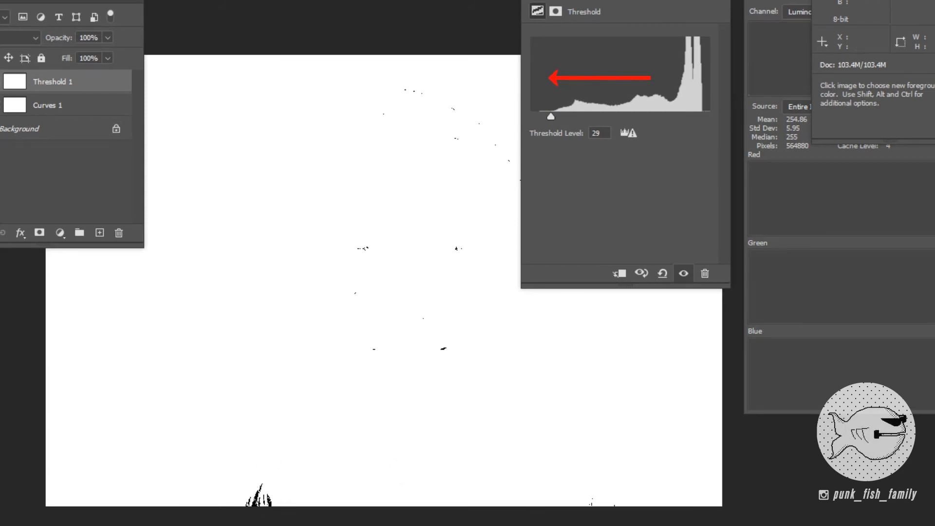
# Place a color sampler point with the Color Sampler Tool on the black patch at the image's bottom edge, beside the hand
pyautogui.moveTo(620, 8)
pyautogui.mouseDown()
pyautogui.moveTo(626, 294)
pyautogui.moveTo(612, 294)
pyautogui.moveTo(619, 17)
pyautogui.mouseUp()
pyautogui.hotkey('ctrl', '+')
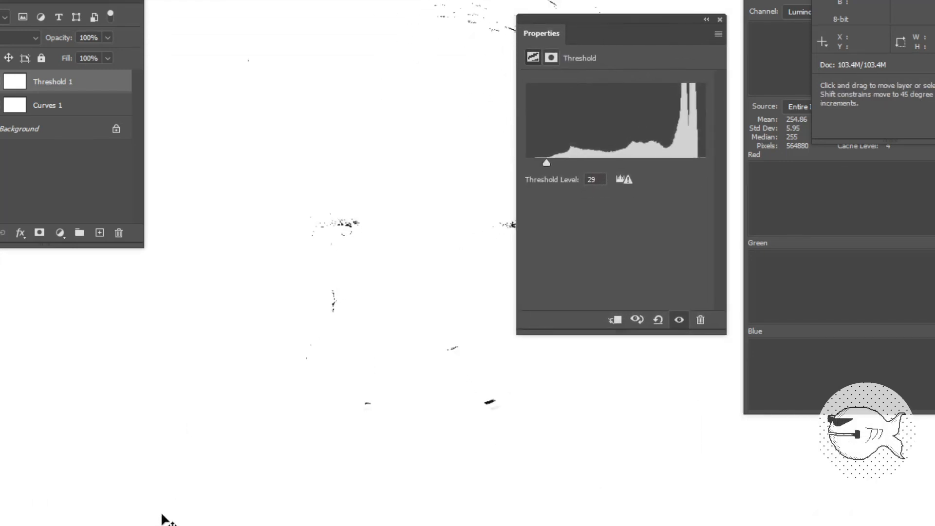
pyautogui.moveTo(244, 492); pyautogui.dragTo(305, 236)
pyautogui.press('i')
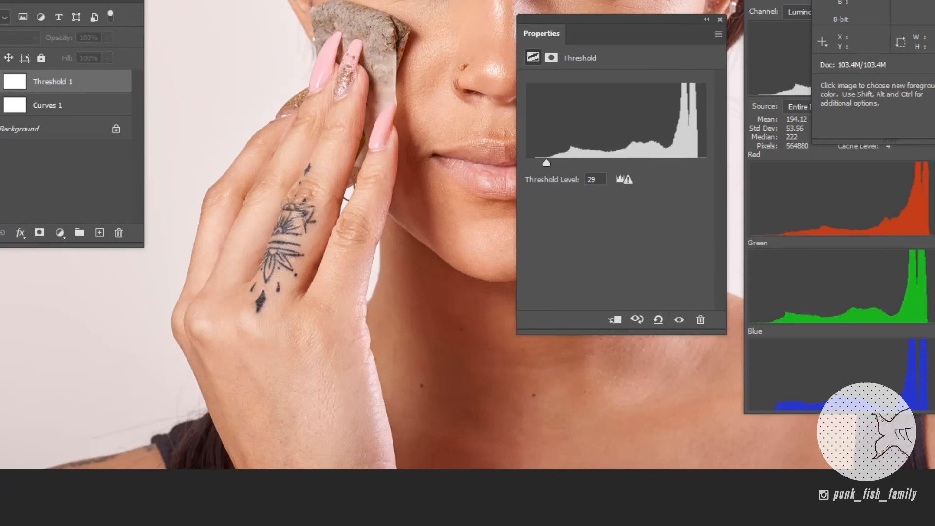
pyautogui.click(1, 81)
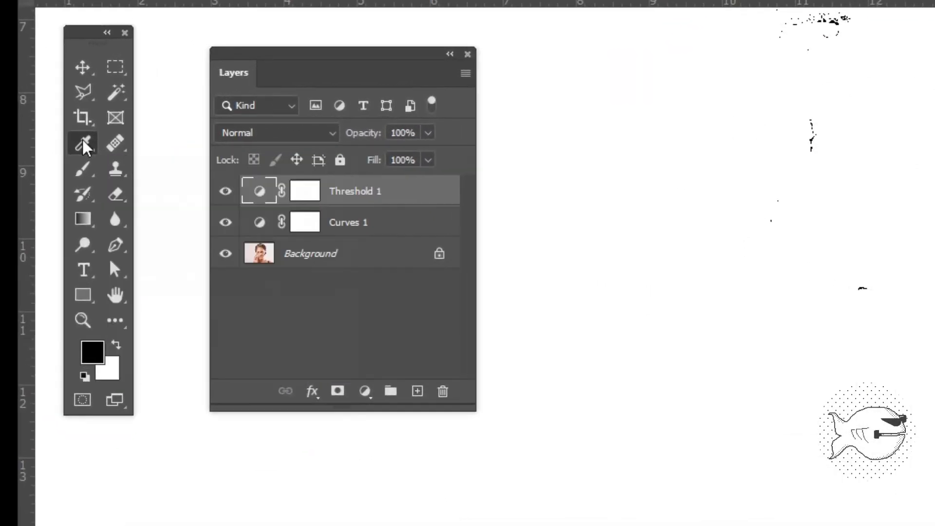
pyautogui.click(83, 144)
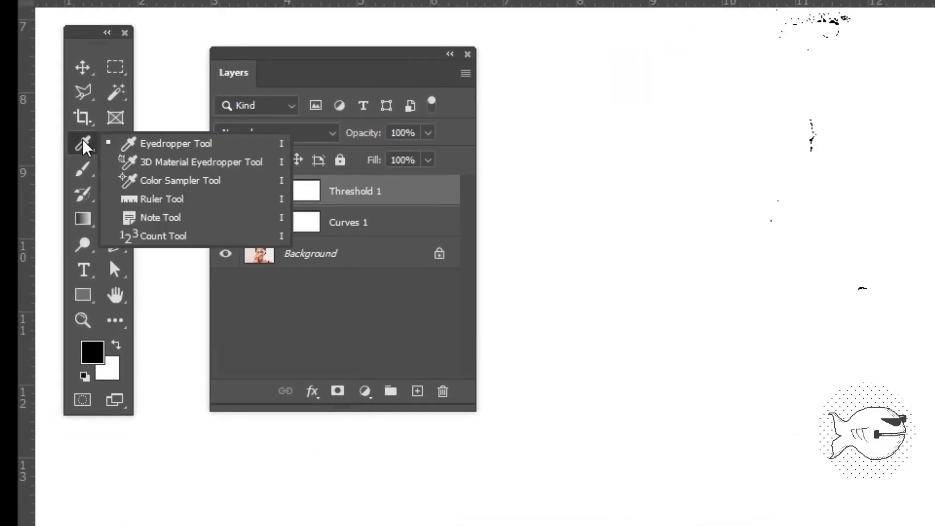
pyautogui.click(140, 180)
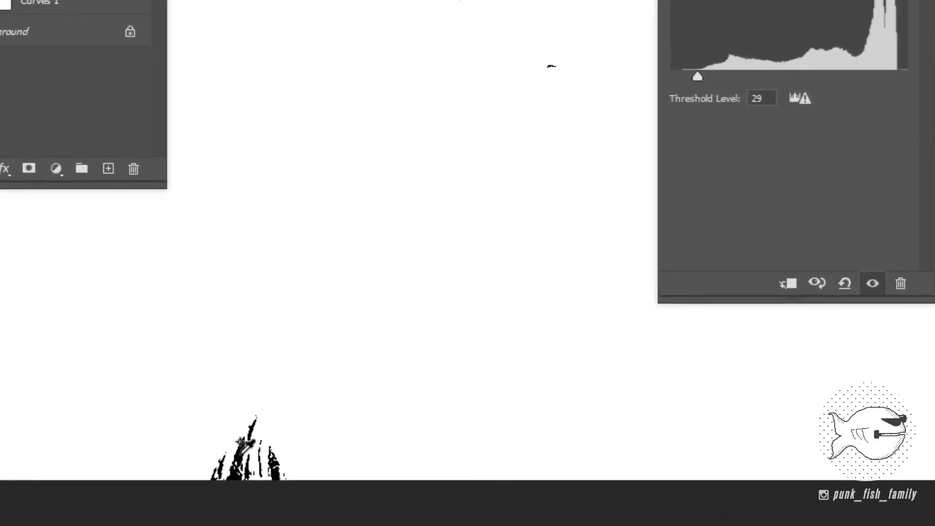
pyautogui.click(239, 455)
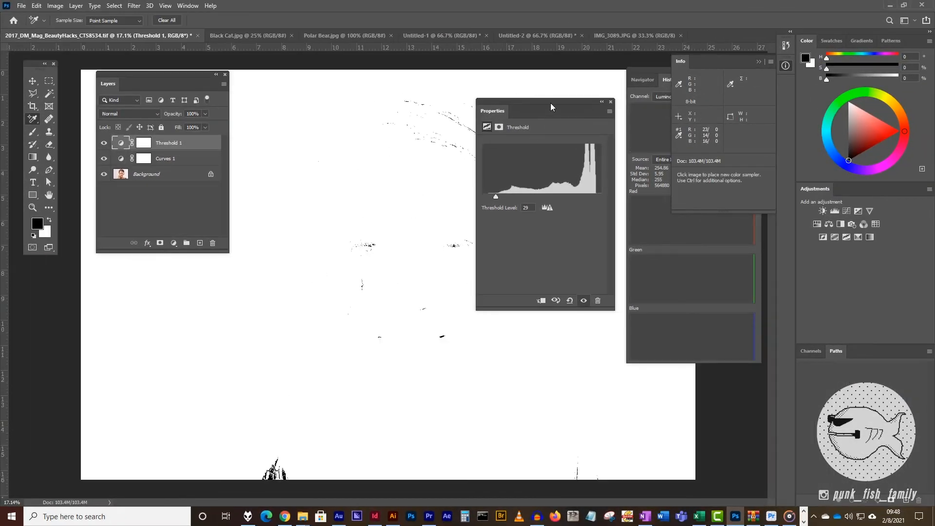
# Raise the threshold level to 243 and place a second color sampler point in the white area at the image's right edge
pyautogui.moveTo(551, 105); pyautogui.dragTo(545, 230)
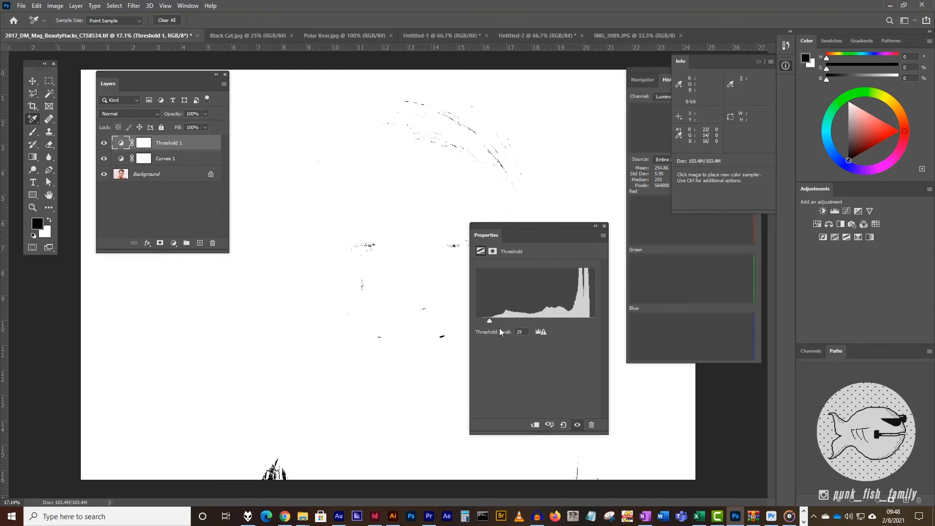
pyautogui.moveTo(497, 322); pyautogui.dragTo(588, 306)
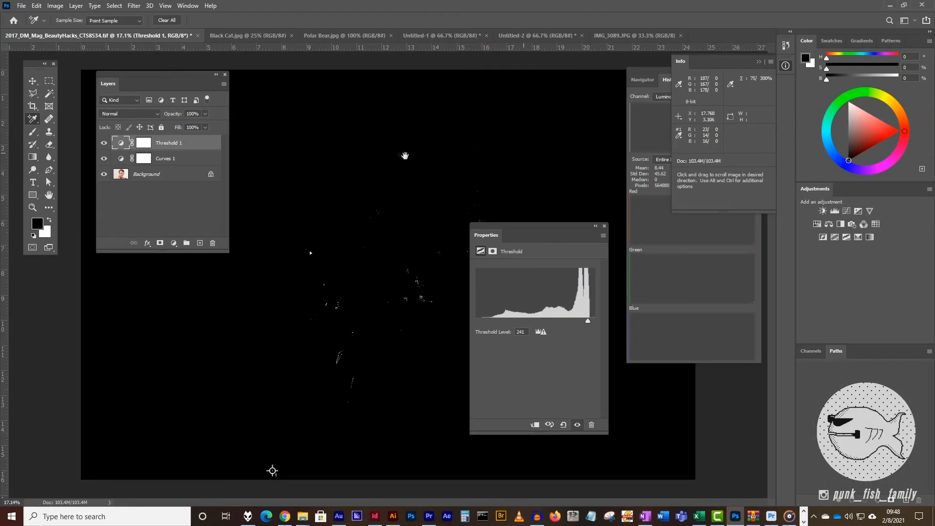
pyautogui.click(758, 61)
pyautogui.moveTo(727, 75); pyautogui.dragTo(825, 137)
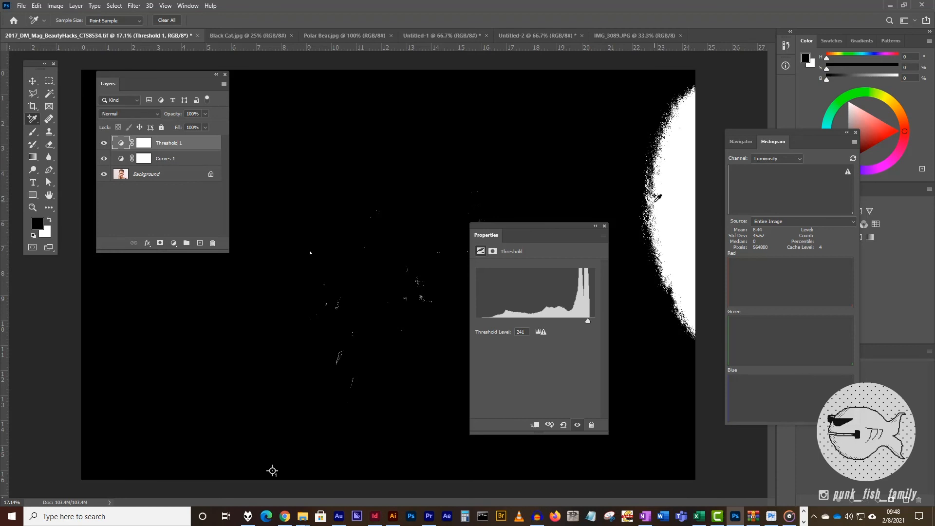
pyautogui.moveTo(588, 321); pyautogui.dragTo(590, 324)
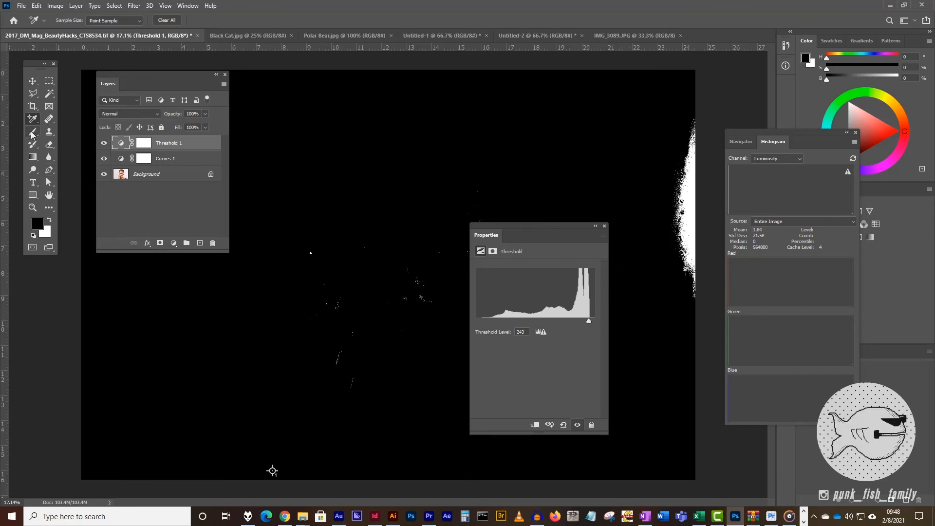
pyautogui.moveTo(34, 119); pyautogui.dragTo(68, 140)
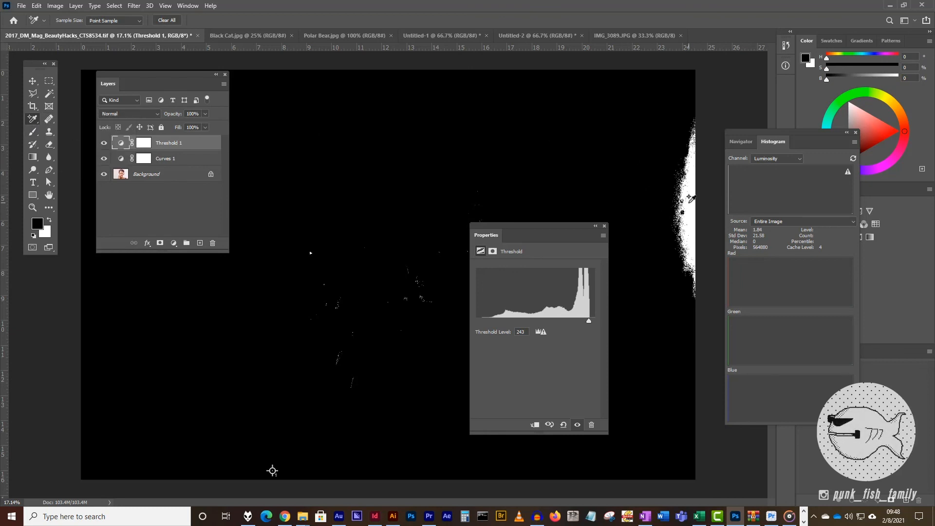
pyautogui.click(690, 200)
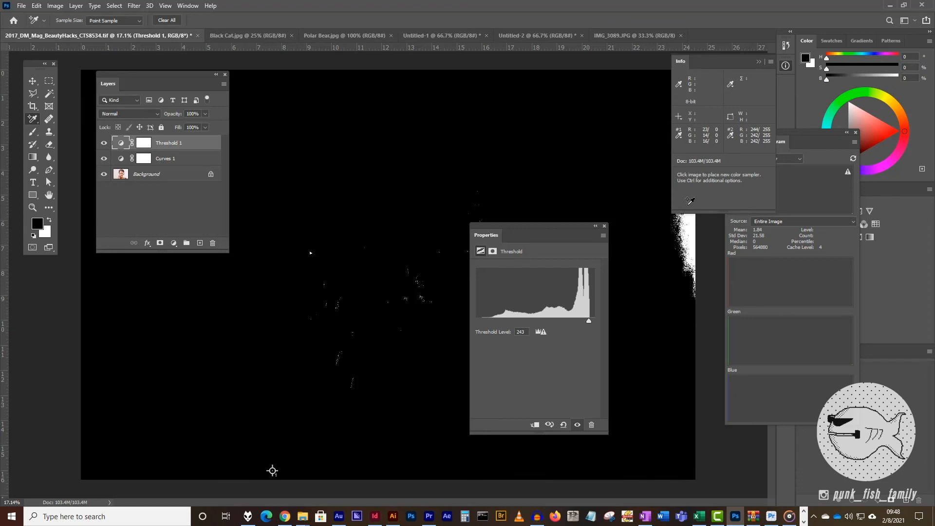
# Hide the Threshold 1 layer and select the Curves 1 adjustment for editing, with both sampler points in view
pyautogui.click(106, 145)
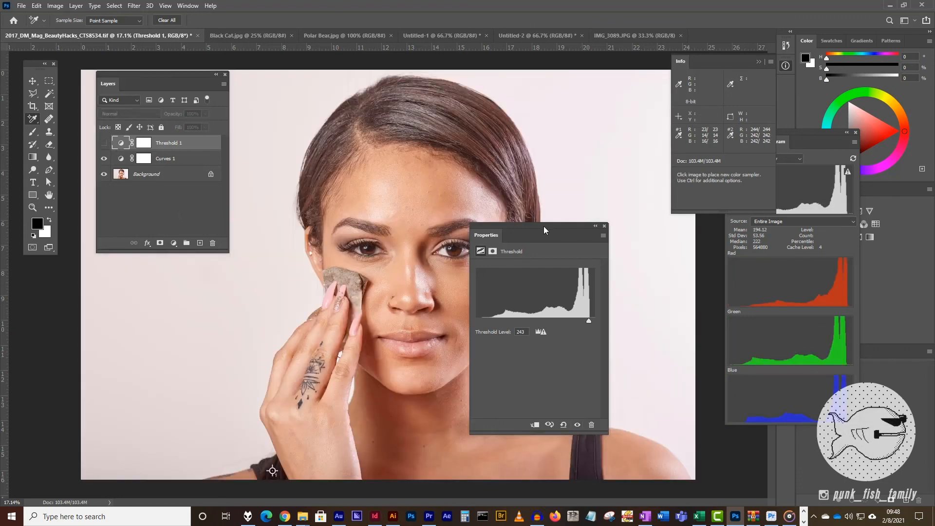
pyautogui.moveTo(544, 231); pyautogui.dragTo(592, 75)
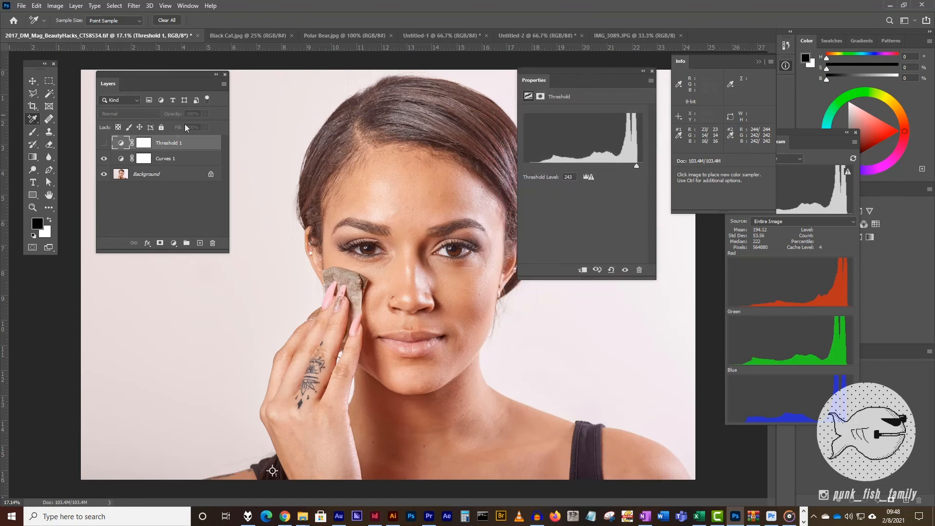
pyautogui.click(118, 159)
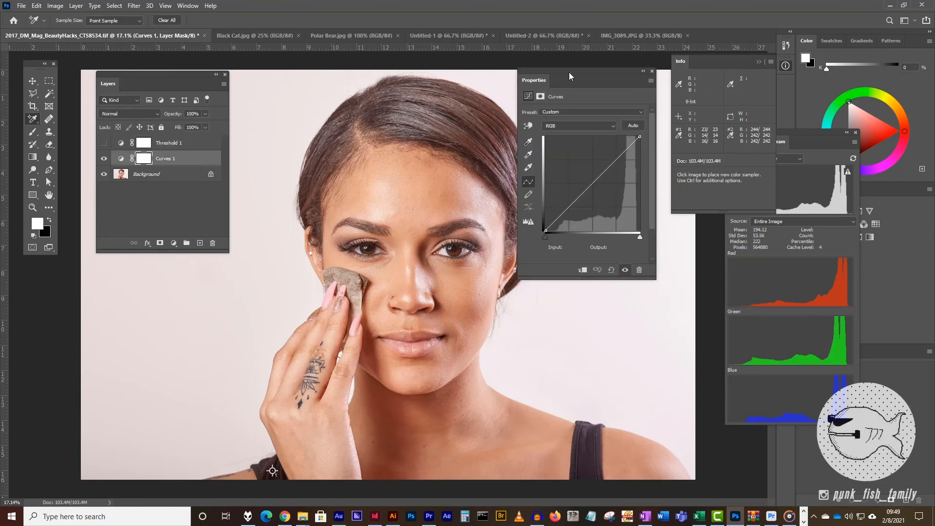
pyautogui.moveTo(556, 75); pyautogui.dragTo(489, 73)
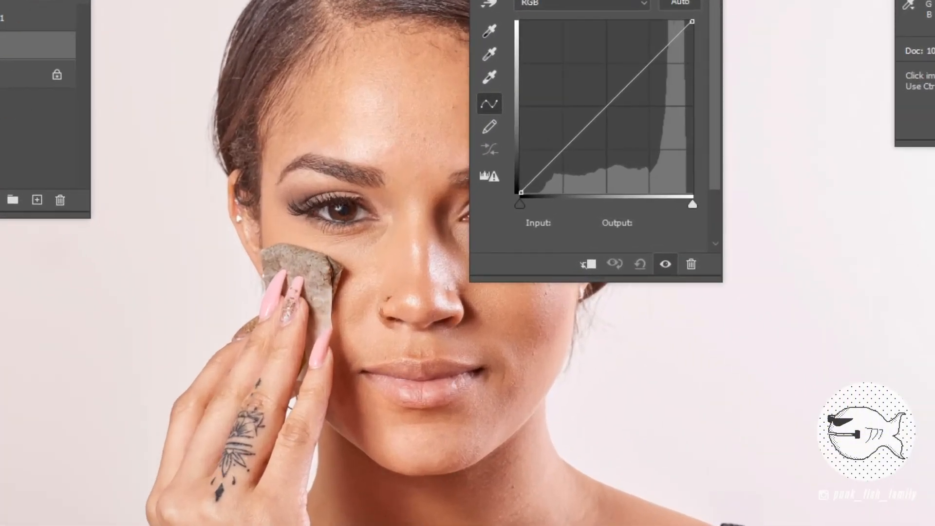
pyautogui.hotkey('ctrl', '-')
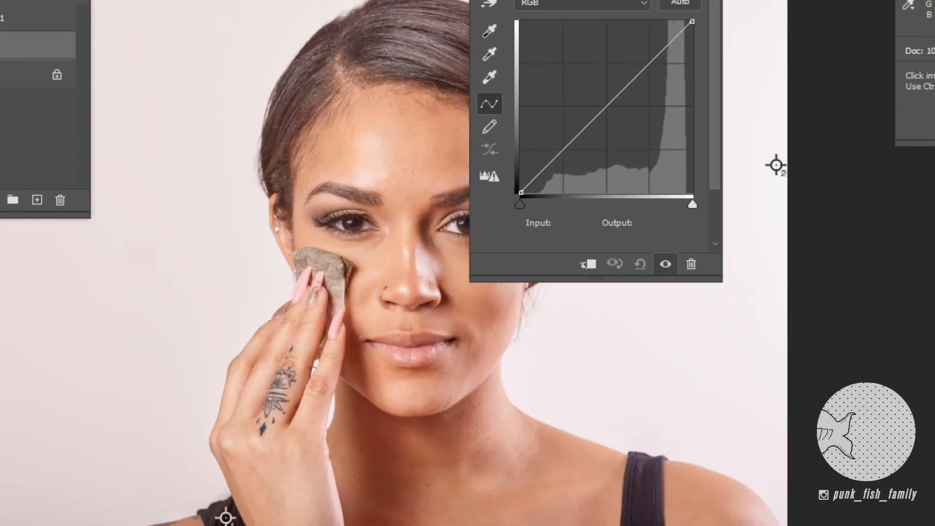
# Set the Curves white point by sampling the image at color sampler 2 with the white point eyedropper
pyautogui.moveTo(595, 1); pyautogui.dragTo(503, 3)
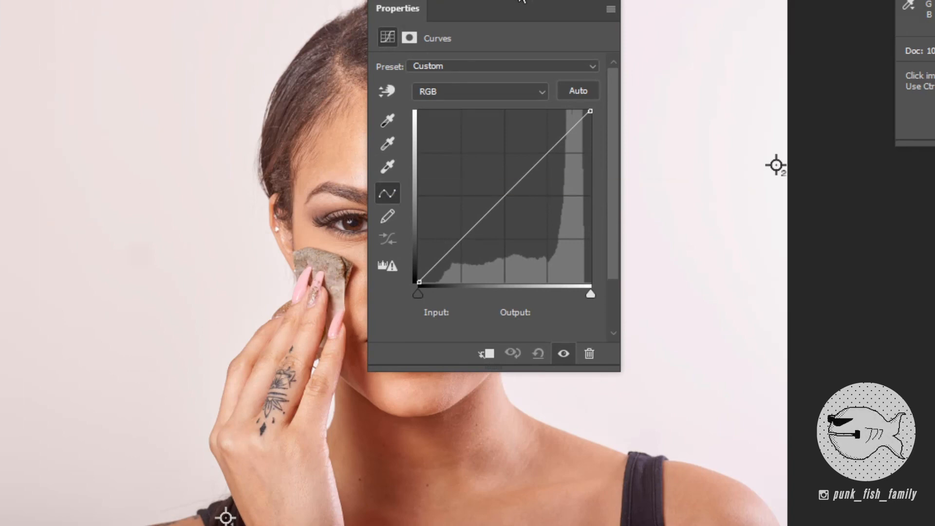
pyautogui.moveTo(522, 1); pyautogui.dragTo(544, 0)
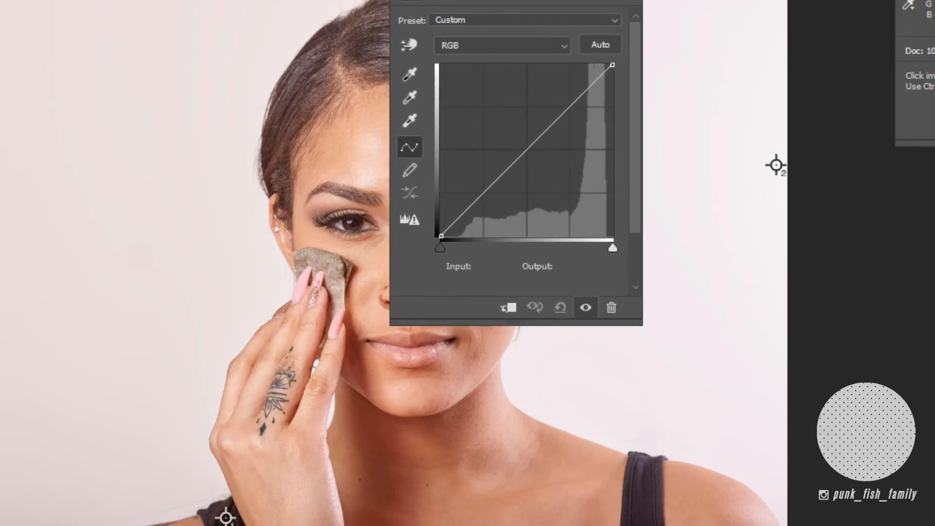
pyautogui.click(410, 120)
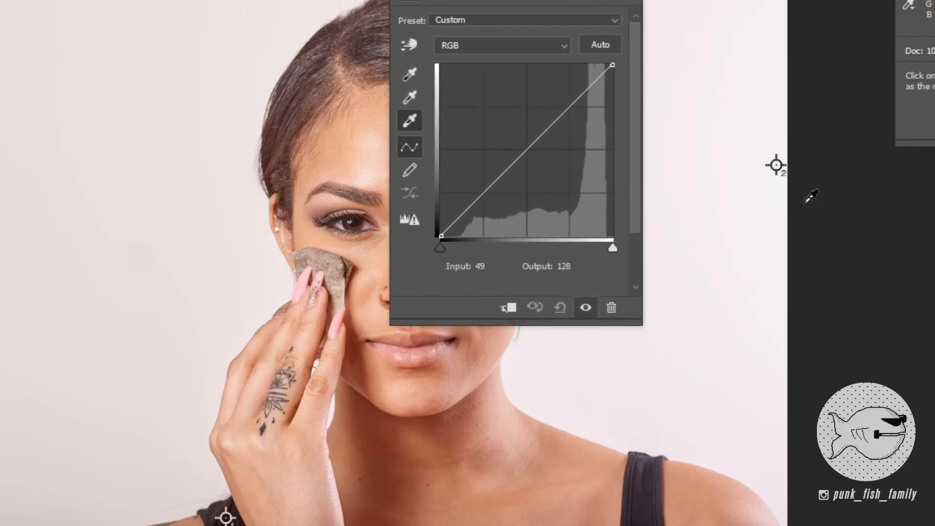
pyautogui.click(779, 161)
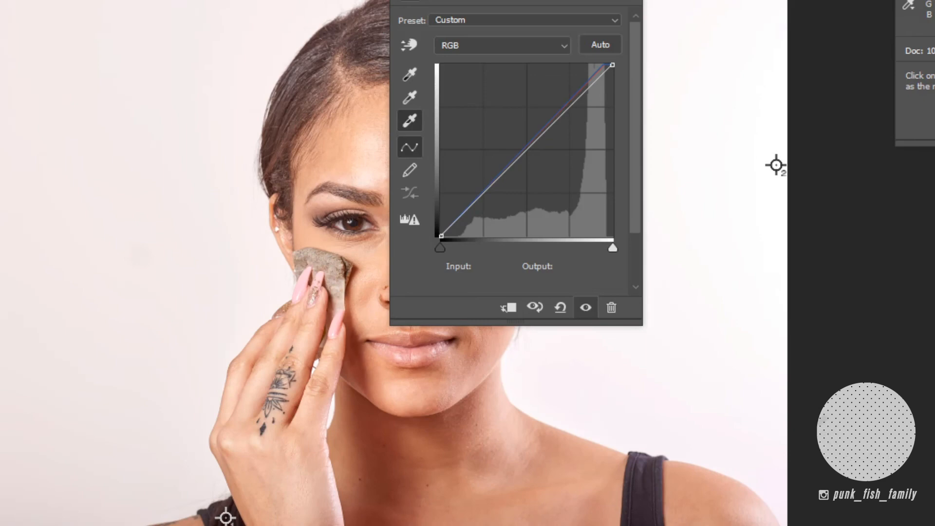
pyautogui.moveTo(487, 1); pyautogui.dragTo(560, 13)
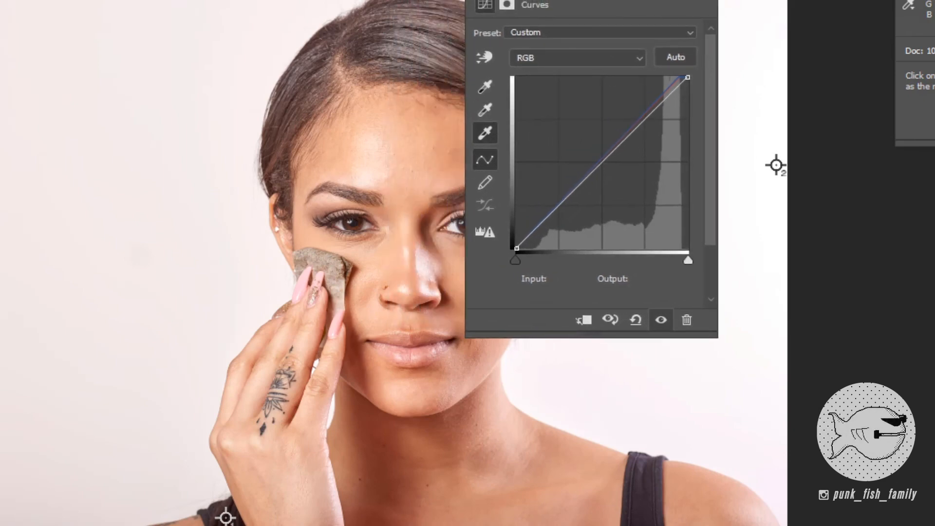
# Set the Curves black point by sampling the image at color sampler 1 with the black point eyedropper
pyautogui.moveTo(500, 89); pyautogui.dragTo(496, 89)
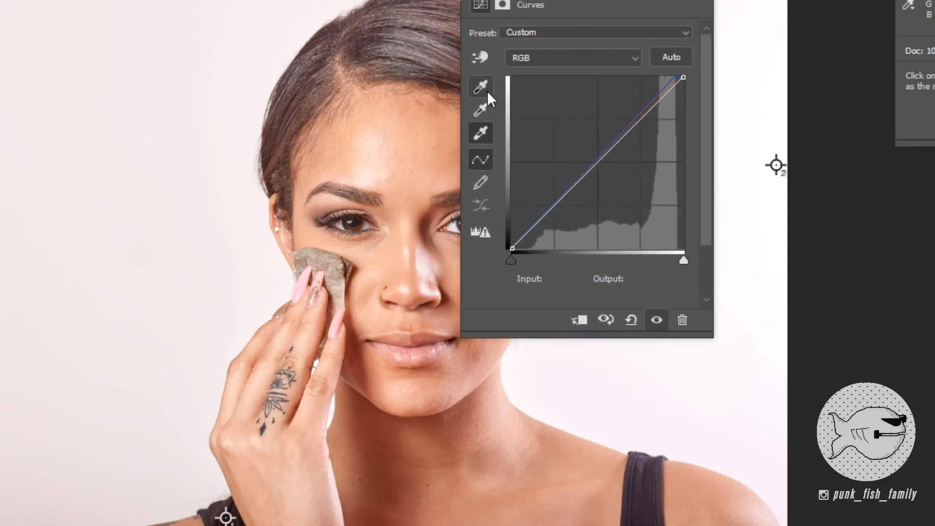
pyautogui.click(481, 86)
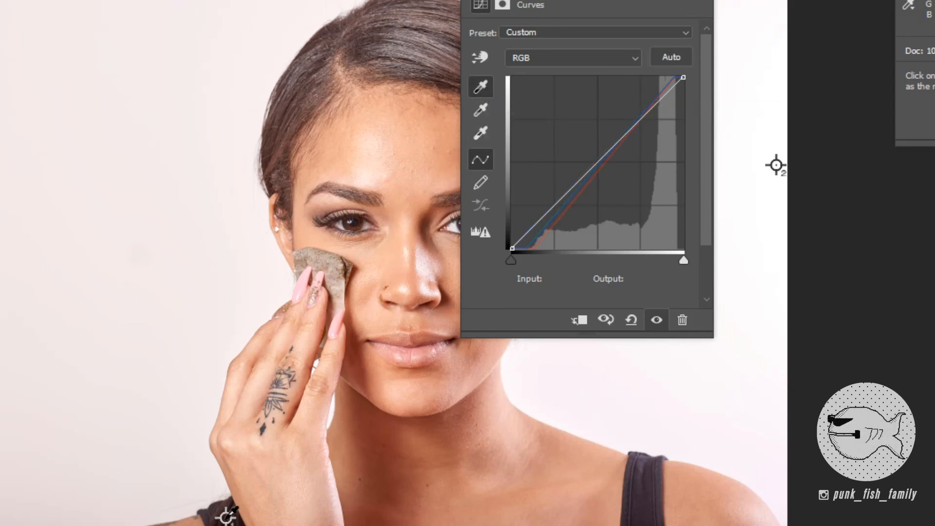
pyautogui.moveTo(578, 1); pyautogui.dragTo(514, 0)
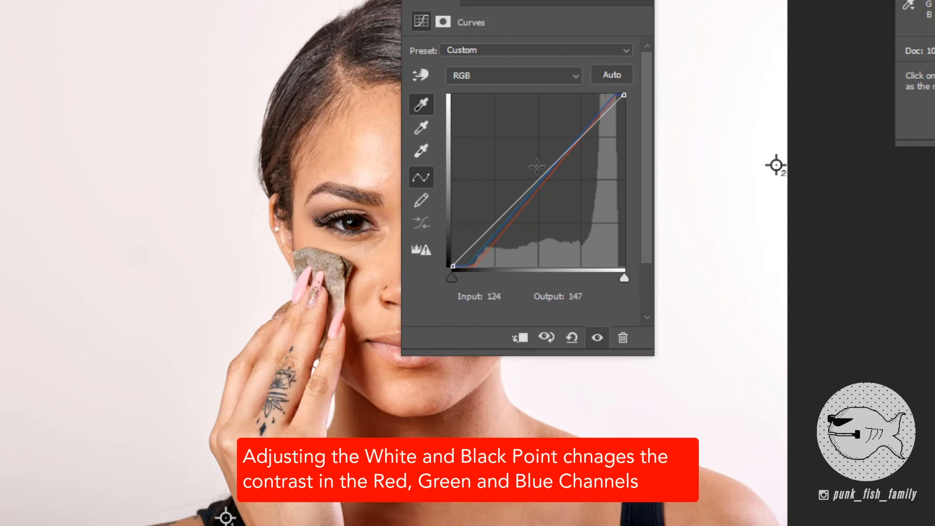
# Switch to the Curves gray point eyedropper and try sampling the light background beside the woman's head as neutral gray
pyautogui.click(417, 126)
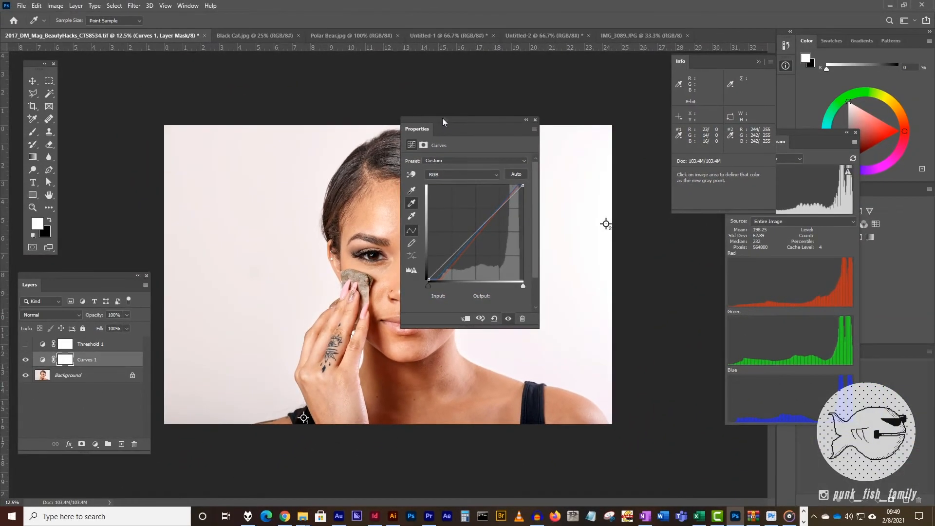
pyautogui.moveTo(443, 121); pyautogui.dragTo(445, 110)
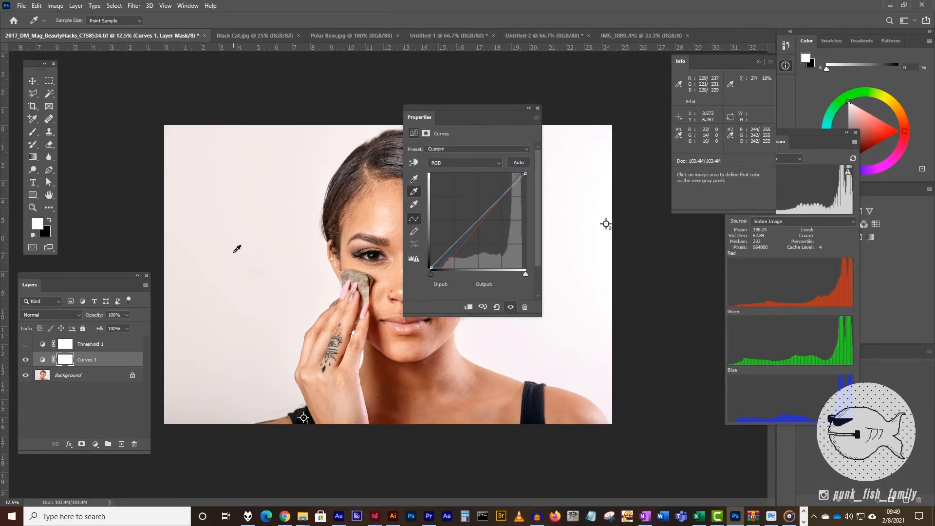
pyautogui.moveTo(458, 114); pyautogui.dragTo(474, 187)
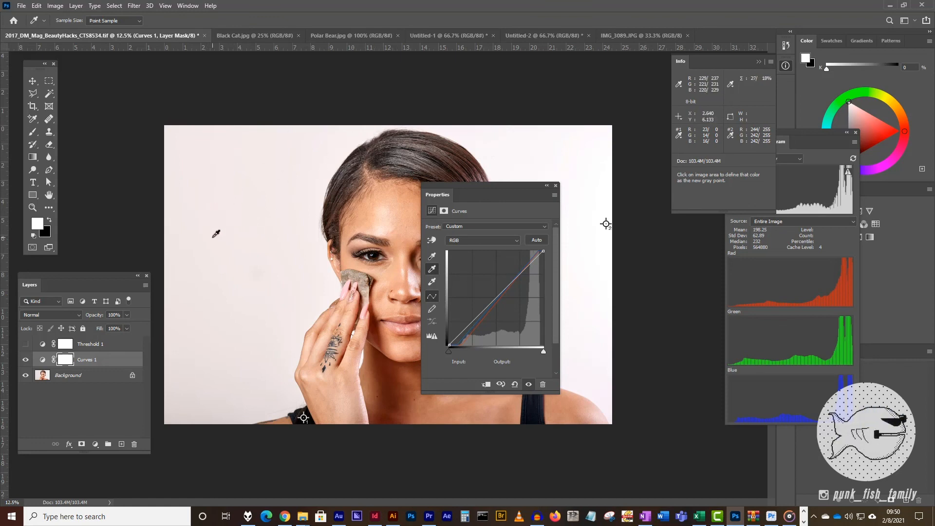
pyautogui.click(216, 234)
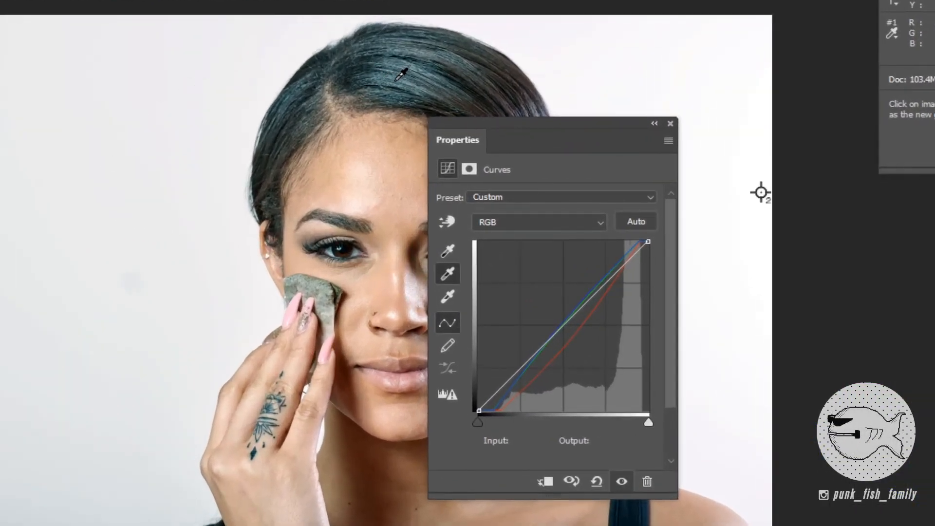
# Resample the gray point on the hair above the forehead, comparing it once more with a sample from the light background
pyautogui.click(396, 80)
pyautogui.moveTo(521, 130); pyautogui.dragTo(519, 58)
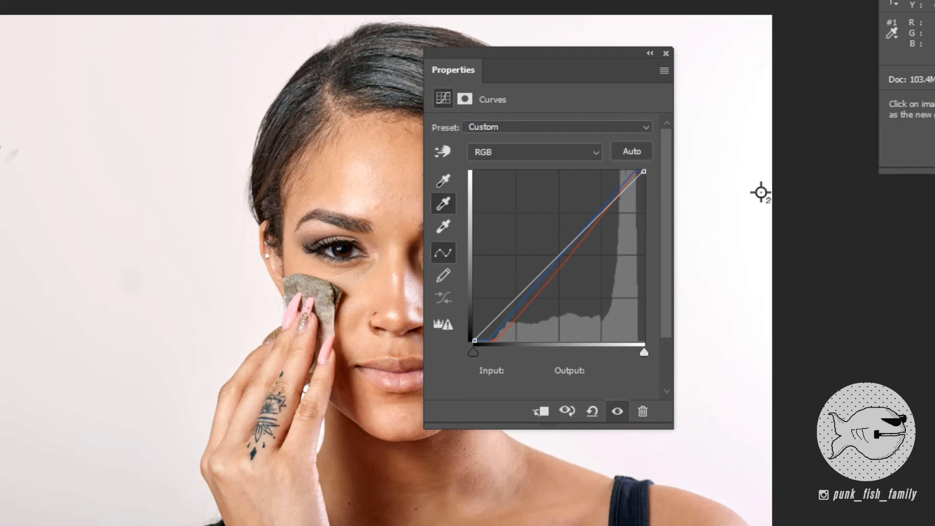
pyautogui.click(10, 156)
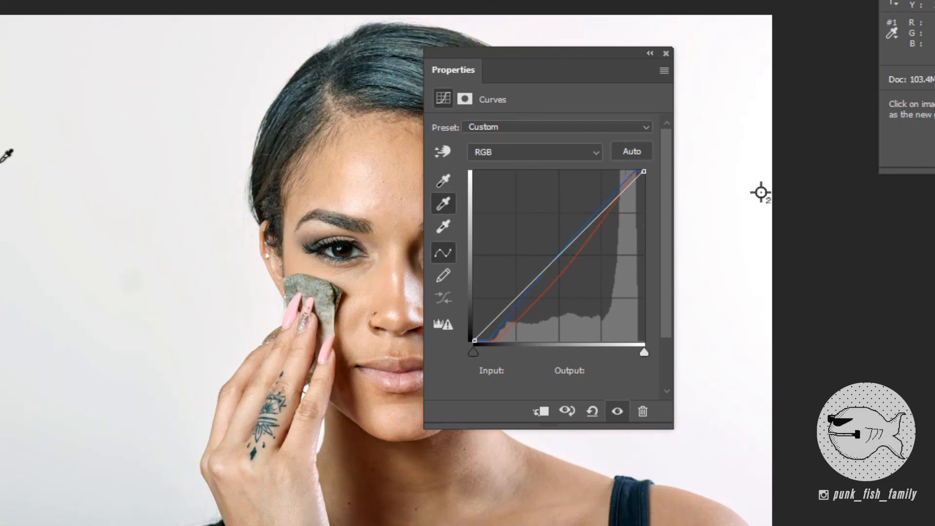
pyautogui.click(397, 79)
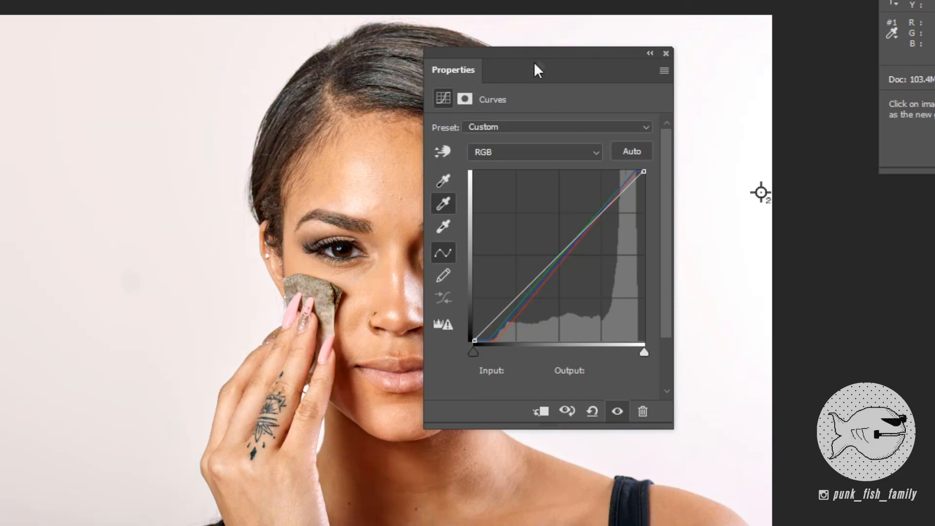
# Collapse the Info panel and arrange the Curves properties and Histogram panels to examine the channel histograms beside the portrait
pyautogui.moveTo(562, 54); pyautogui.dragTo(534, 116)
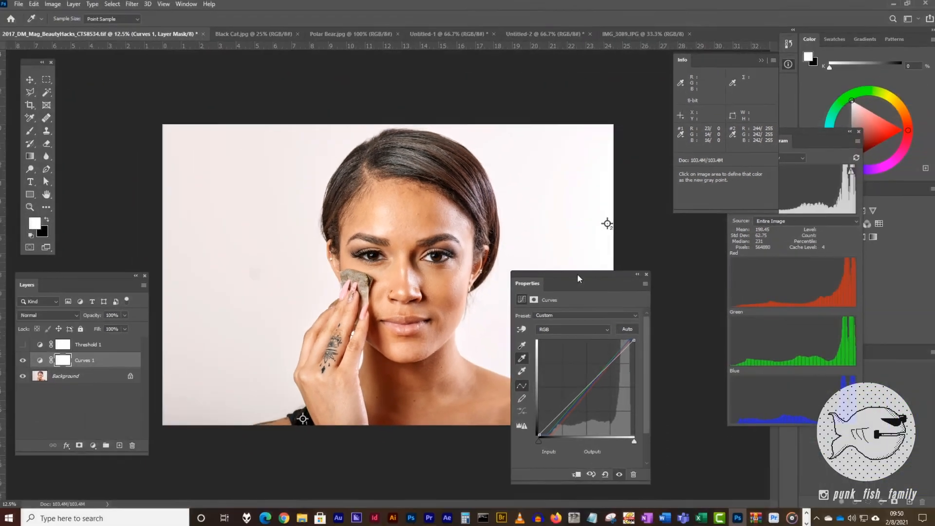
pyautogui.moveTo(493, 168); pyautogui.dragTo(484, 129)
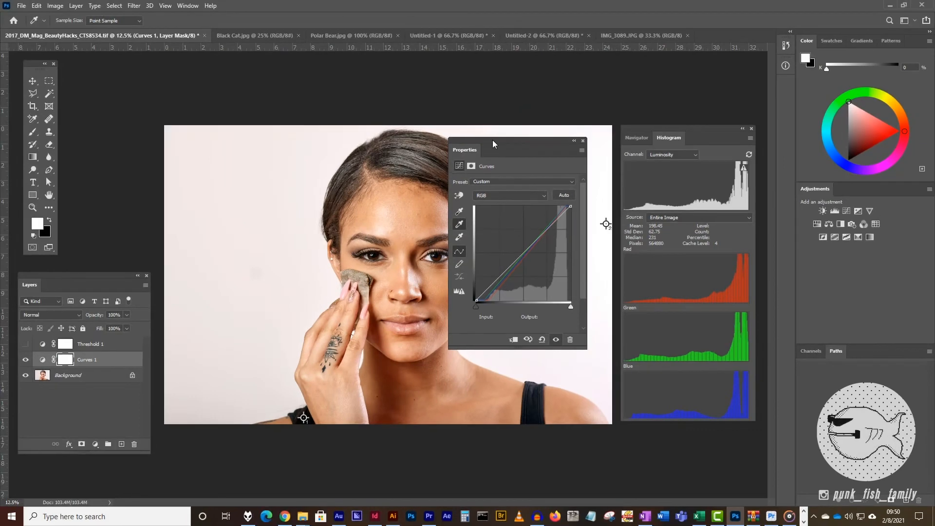
pyautogui.moveTo(493, 140)
pyautogui.mouseDown()
pyautogui.moveTo(469, 250)
pyautogui.moveTo(492, 143)
pyautogui.mouseUp()
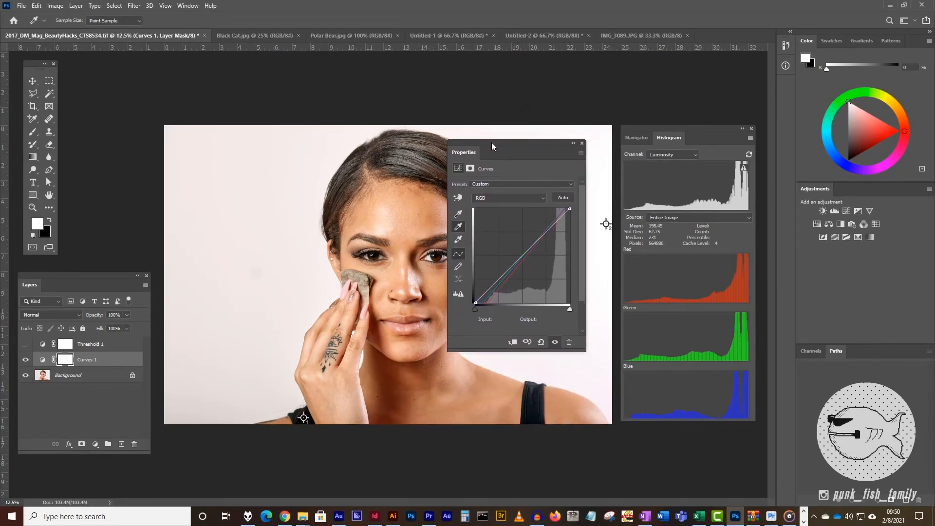